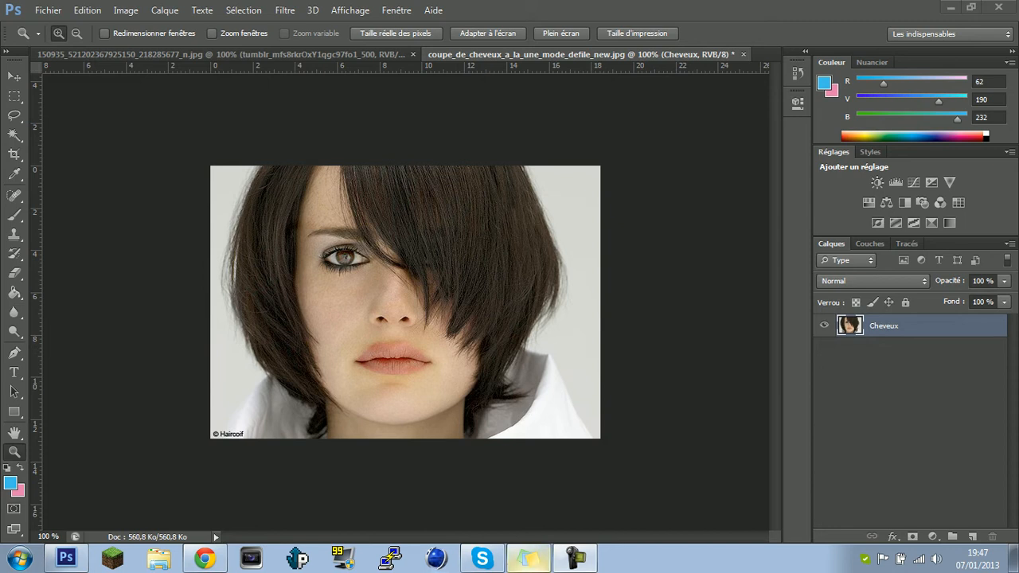
left_click(48, 9)
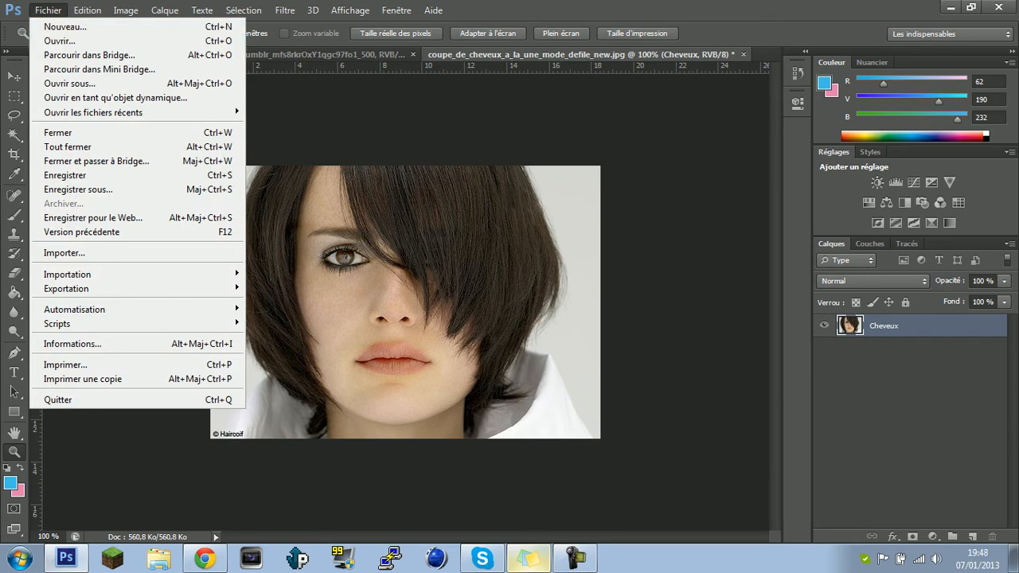
key("ctrl+o")
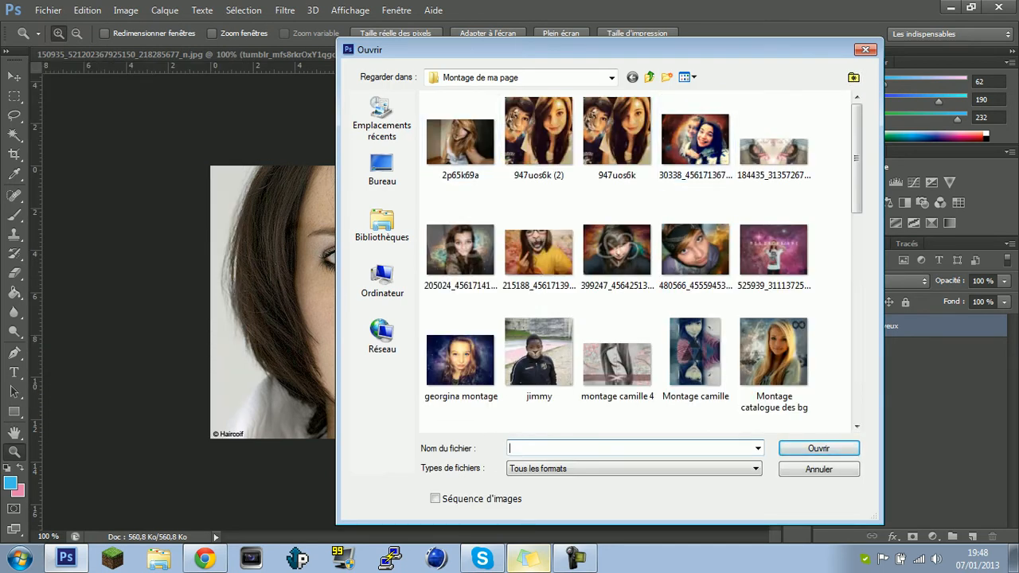
left_click(865, 50)
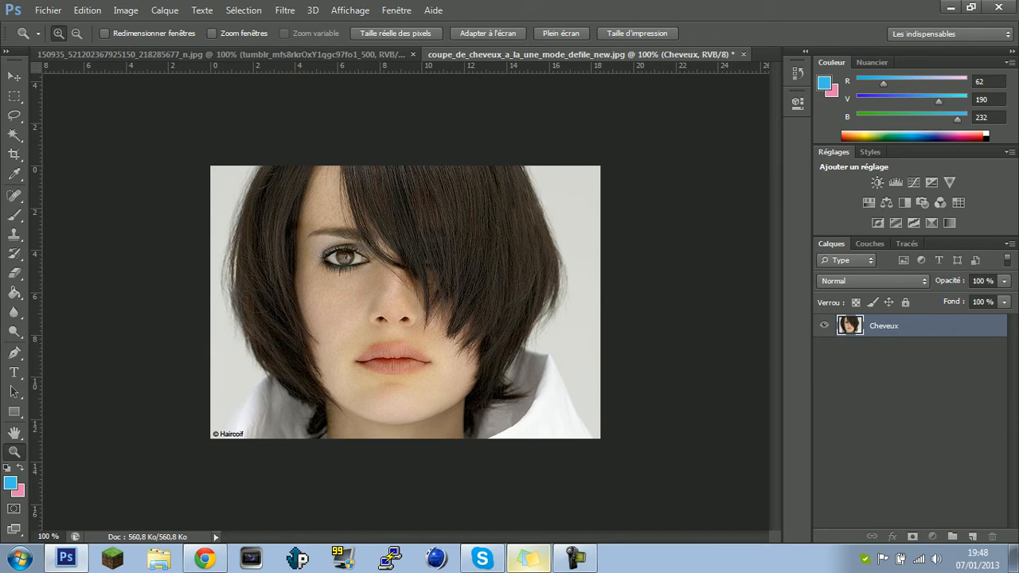
Step: Duplicate the Cheveux layer and keep the default name for the copy
key("ctrl+j")
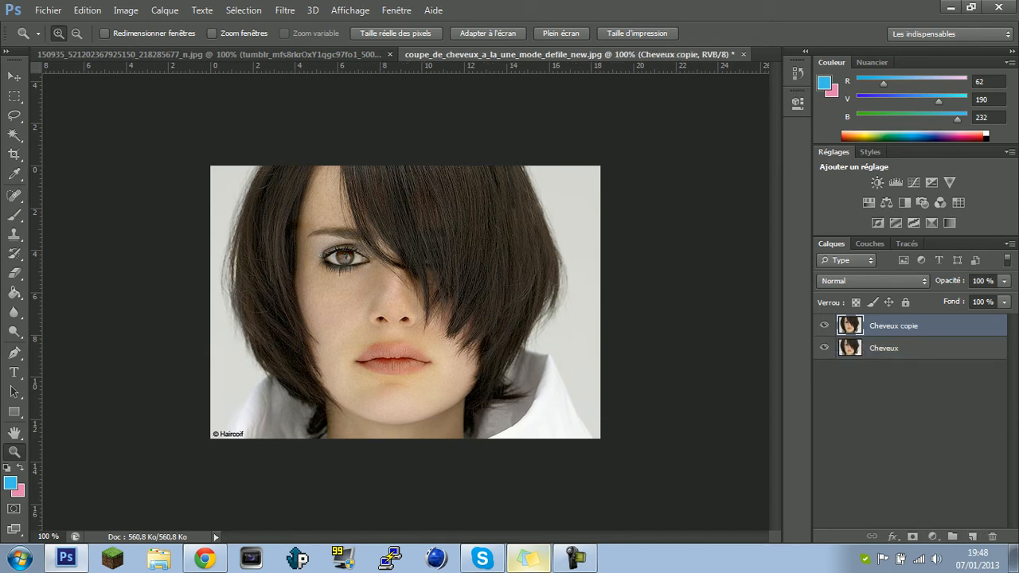
double_click(894, 325)
key("Right")
key("Return")
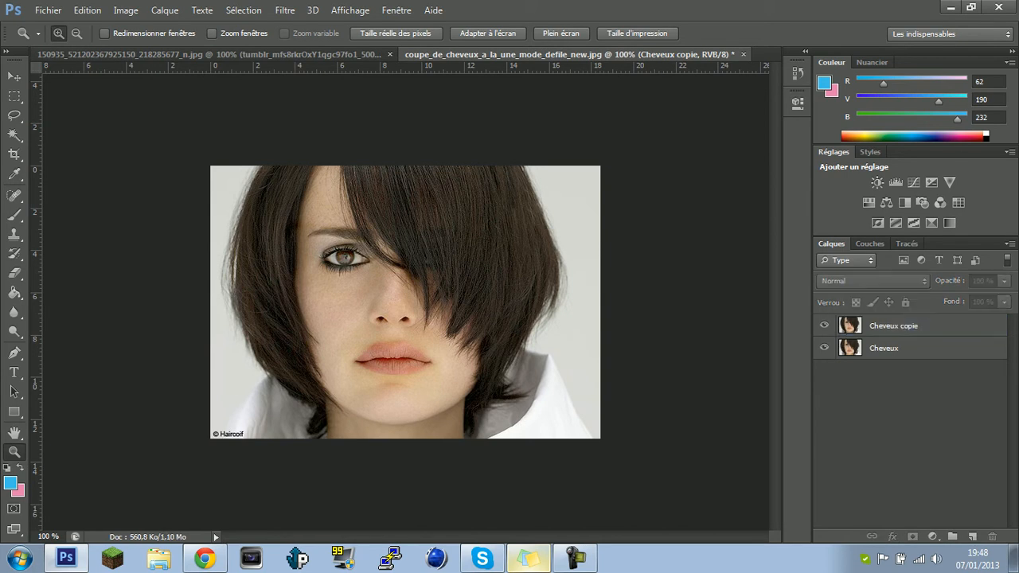
Step: Start a Color Range selection on the Cheveux copie layer and sample colours from the face and the dark hair
left_click(244, 10)
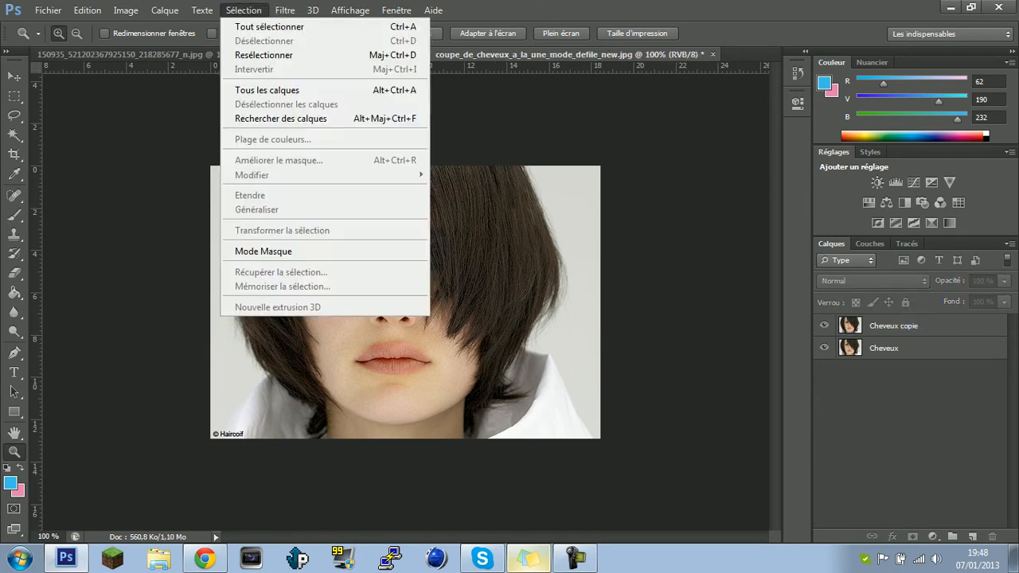
left_click(893, 326)
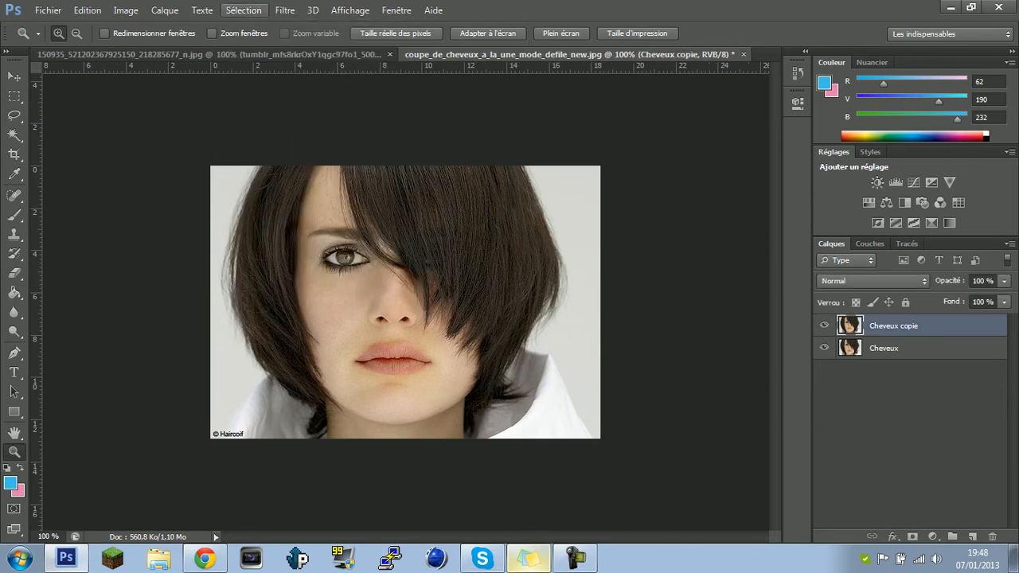
left_click(244, 10)
left_click(272, 140)
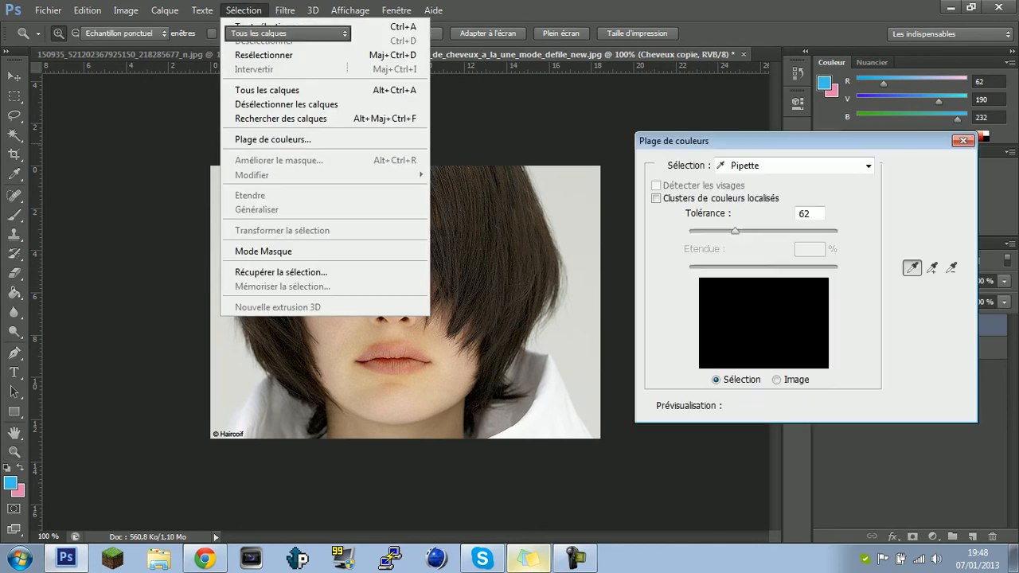
left_click(338, 243)
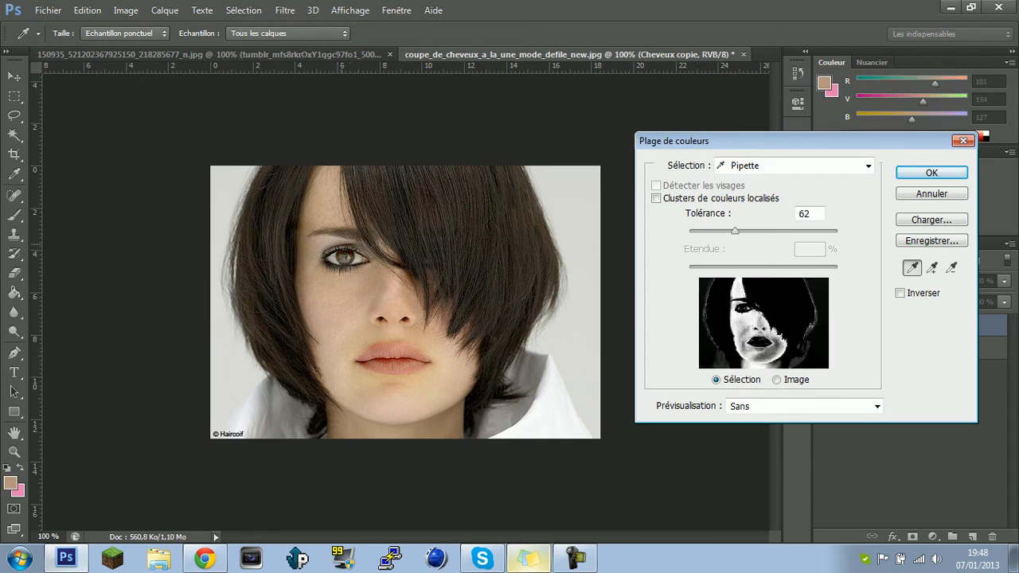
left_click(336, 227)
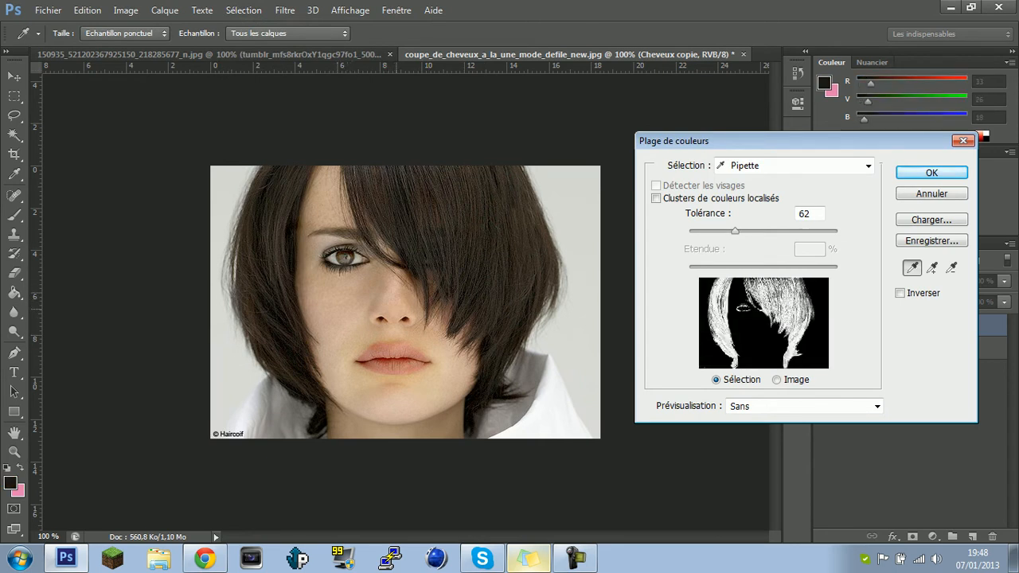
left_click(397, 306)
left_click(445, 239)
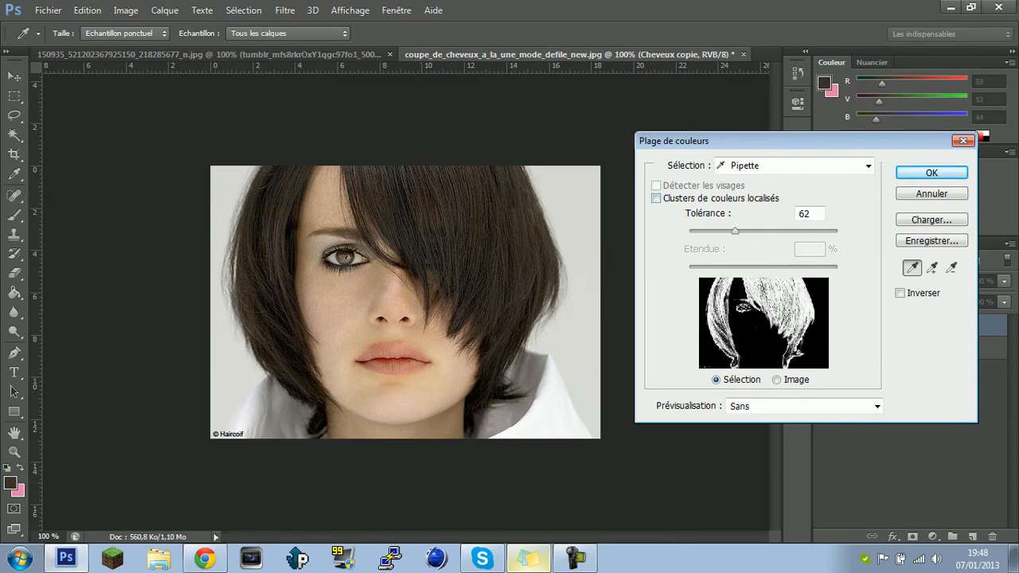
Step: Try the Jaunes preset as the colour range and sample colours on the face
left_click(868, 166)
key("Down")
key("Down")
key("Return")
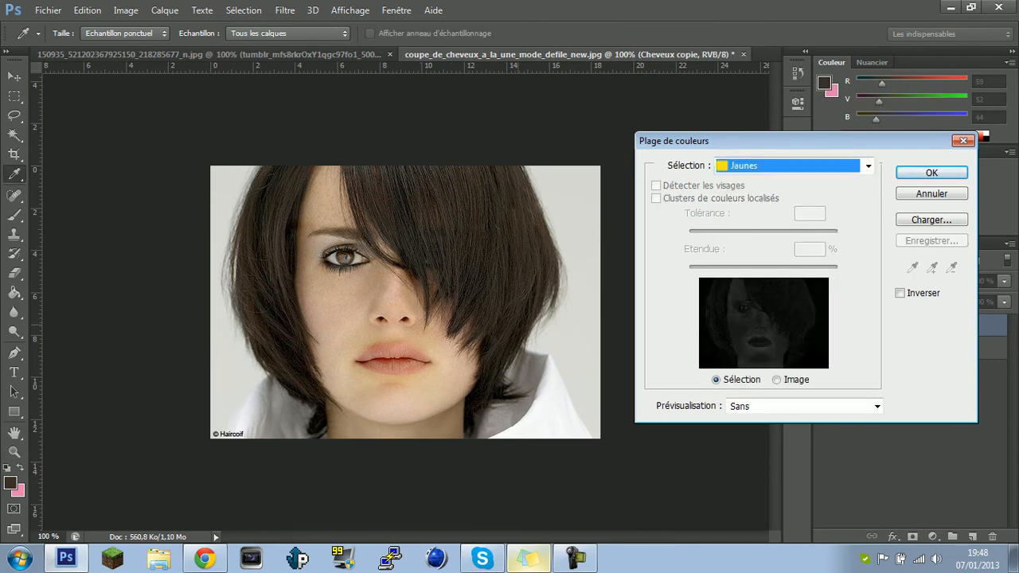
left_click(374, 318)
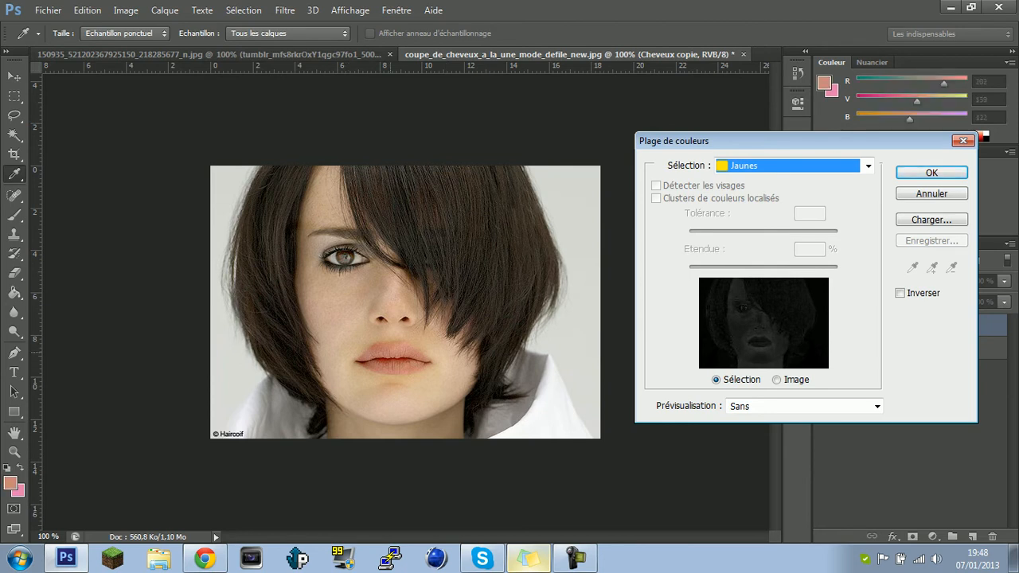
key("F4")
key("F4")
key("F4")
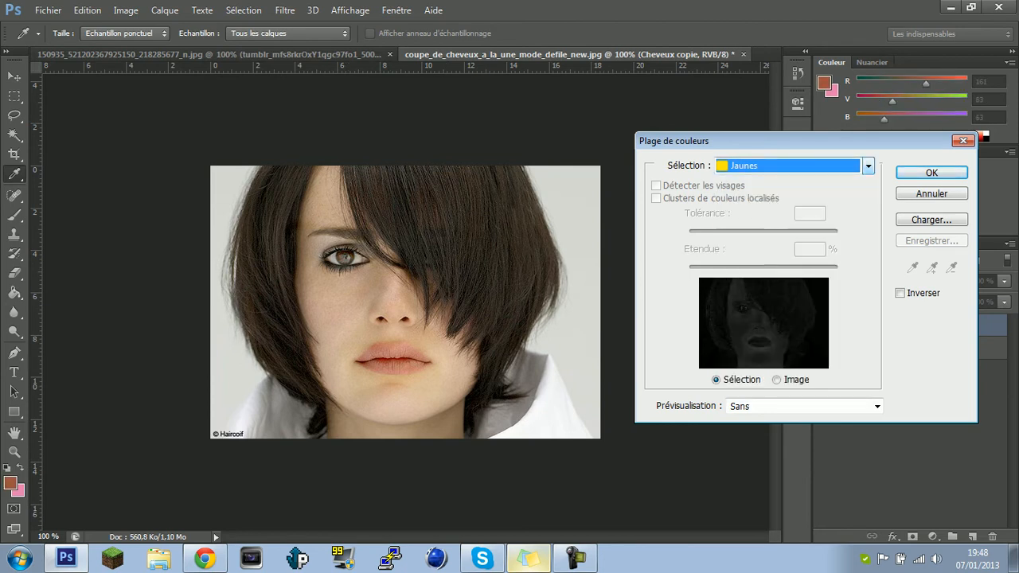
Step: Try the Tons clairs and Tons foncés colour range presets, and return to Pipette sampling
key("Down")
key("Down")
key("Return")
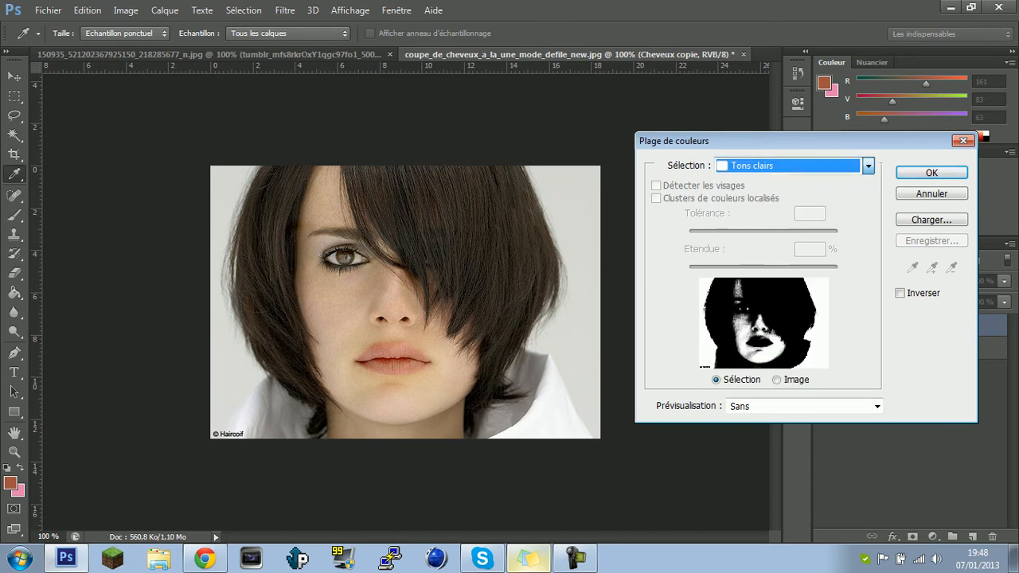
key("F4")
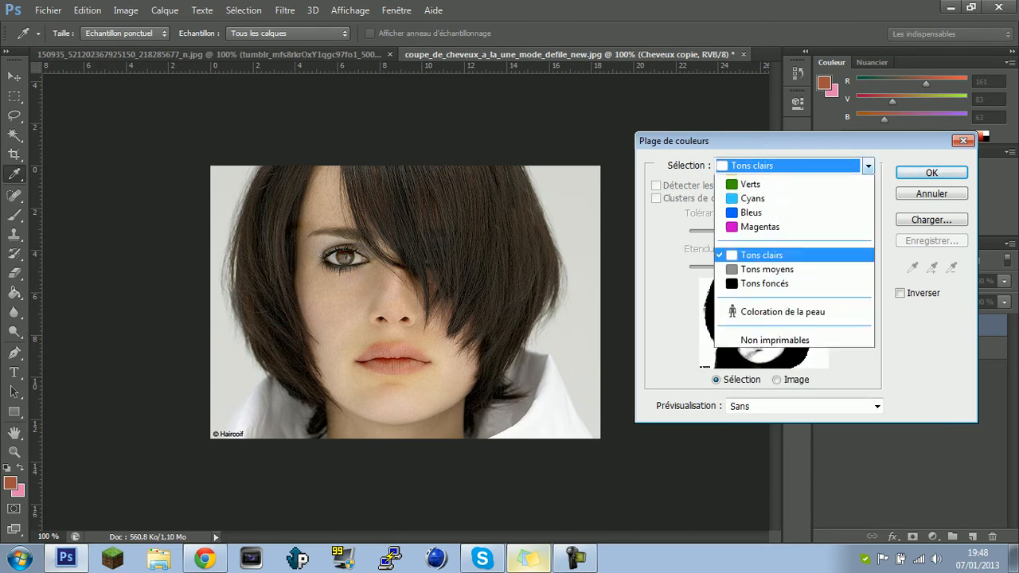
key("Down")
key("Down")
key("Return")
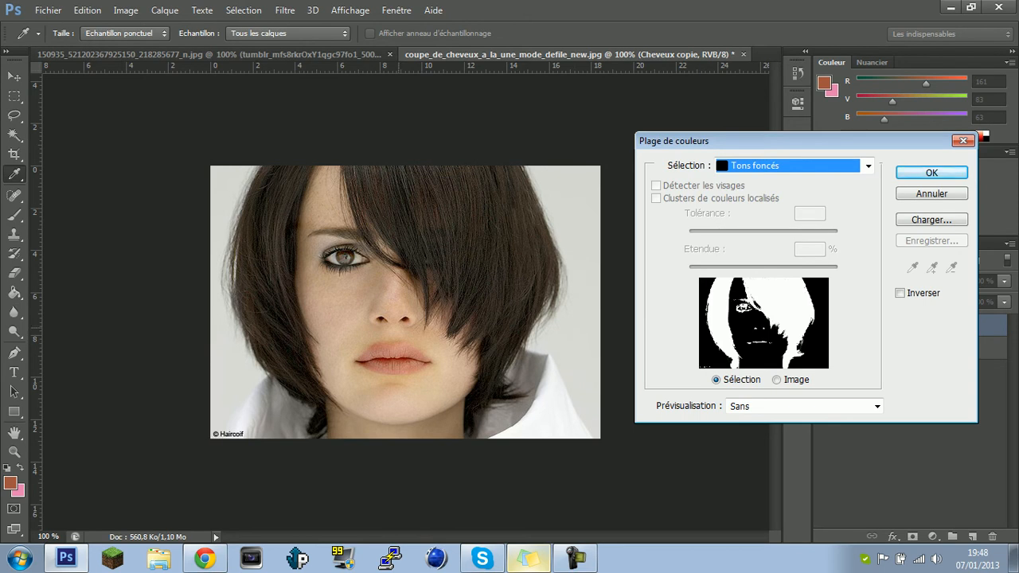
key("alt+Down")
key("Home")
key("Return")
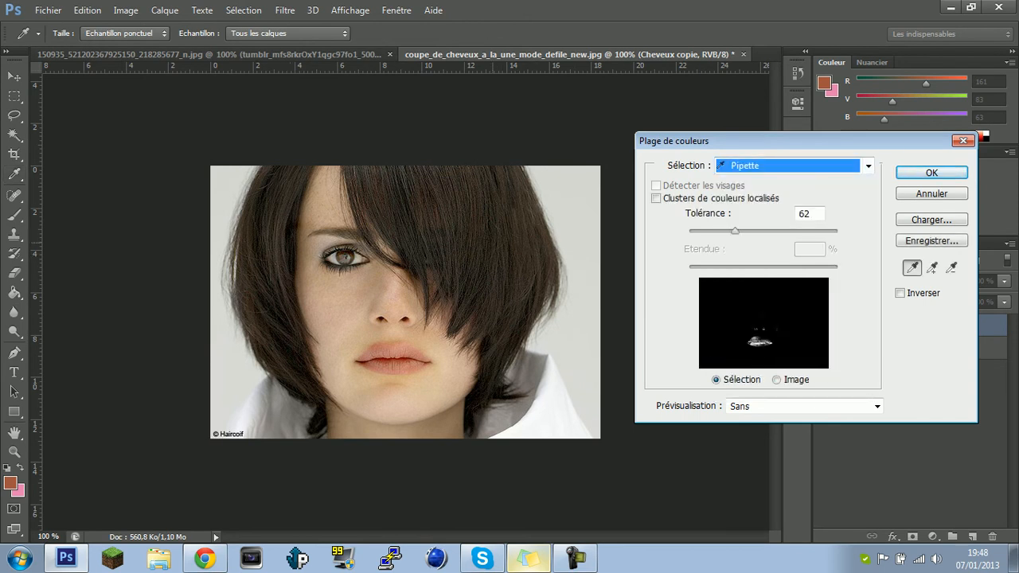
Step: Sample a dark brown tone in the hair with the colour range eyedropper and apply the hair selection
left_click(446, 239)
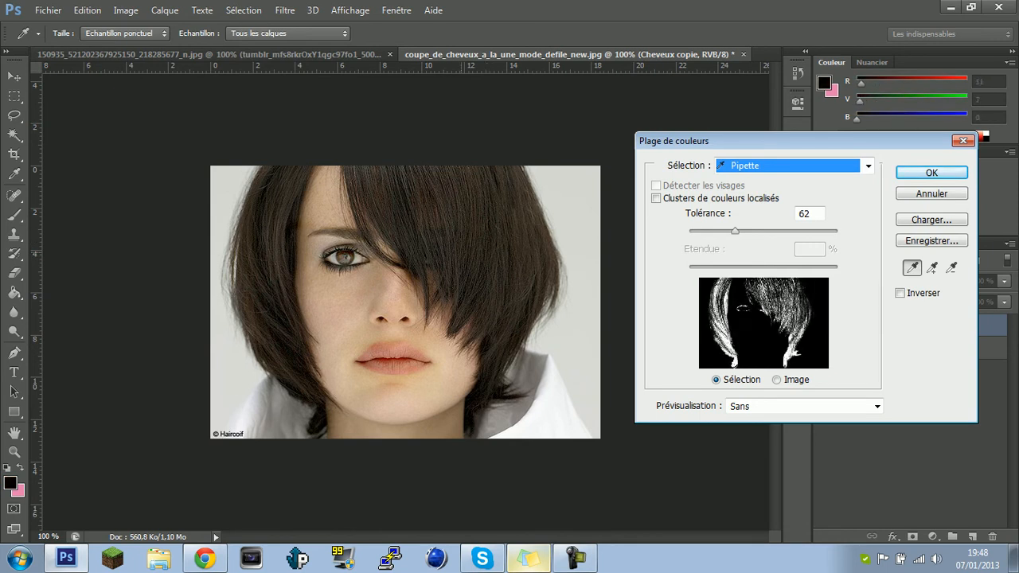
left_click_drag(445, 239, 575, 239)
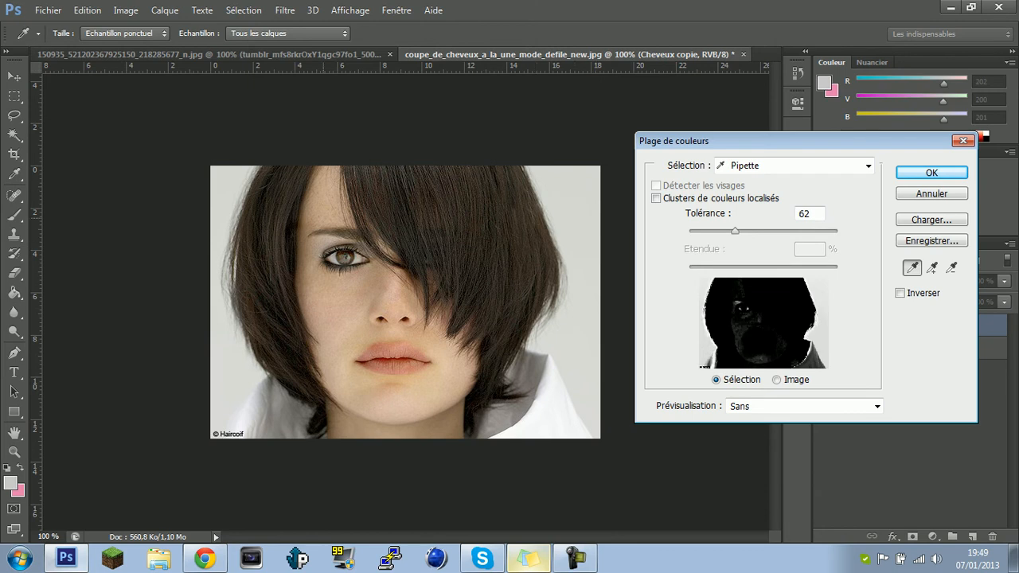
left_click(314, 237)
left_click(466, 237)
left_click(476, 245)
left_click(479, 252)
left_click(481, 257)
left_click(482, 259)
left_click(482, 261)
left_click(483, 263)
left_click(484, 264)
left_click(485, 266)
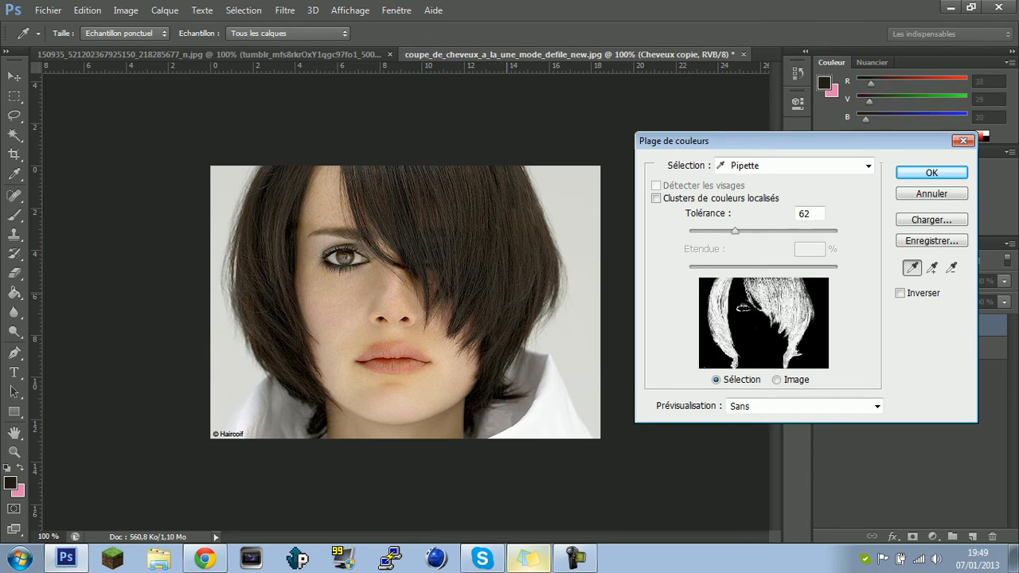
left_click(931, 174)
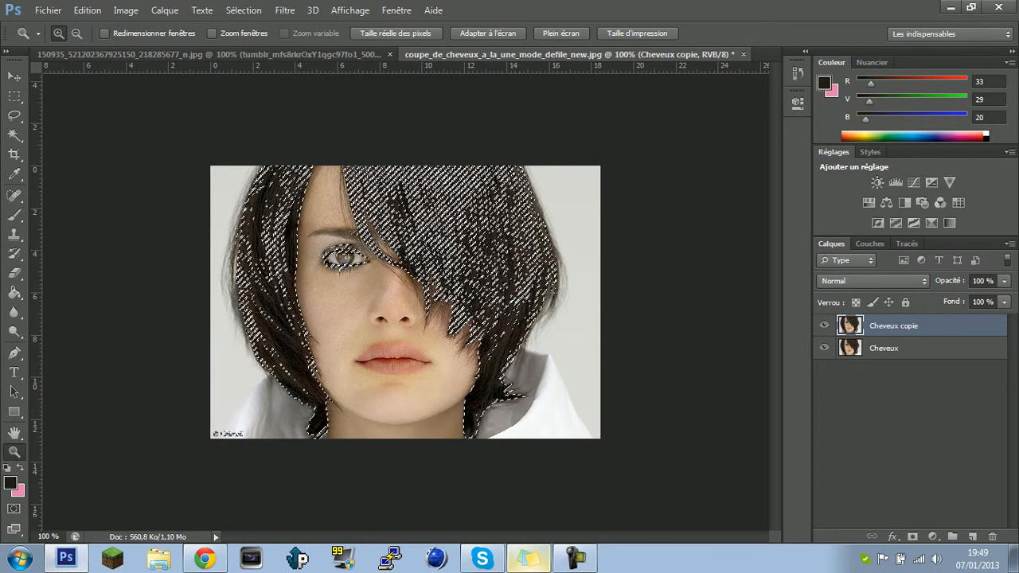
Step: Add a Teinte/Saturation adjustment layer masked by the hair selection, and collapse its properties
left_click(285, 9)
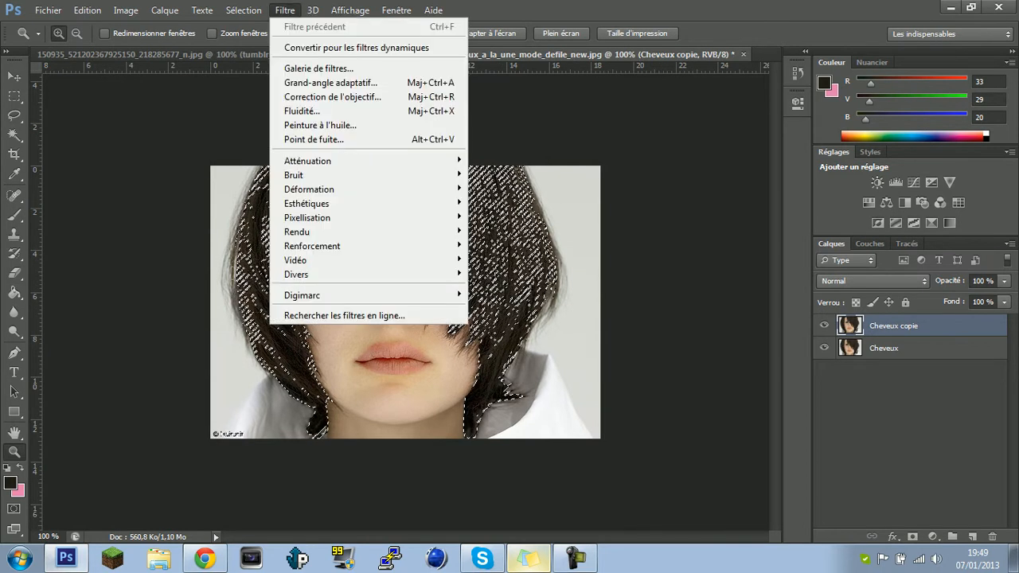
mouse_move(164, 10)
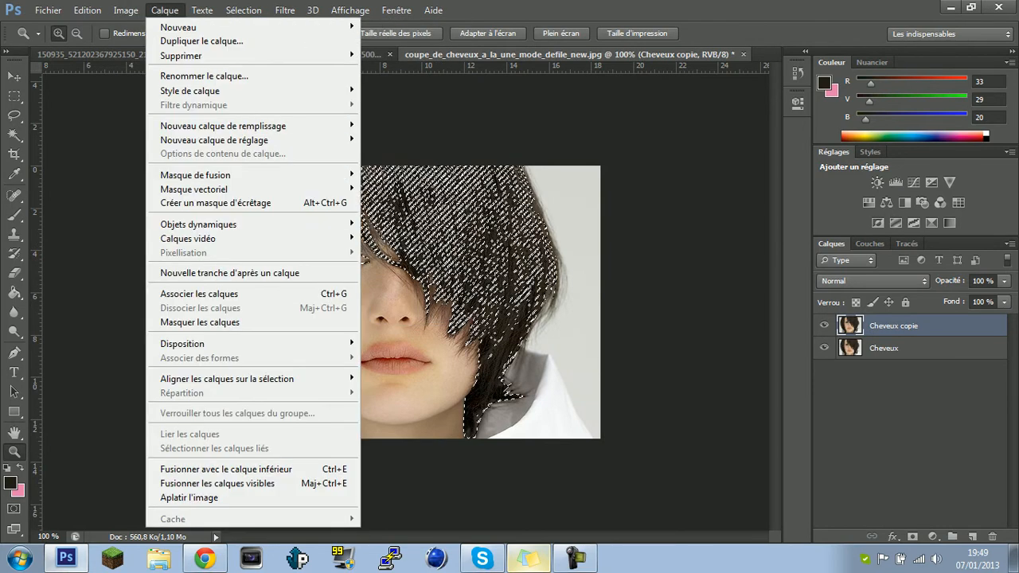
mouse_move(214, 140)
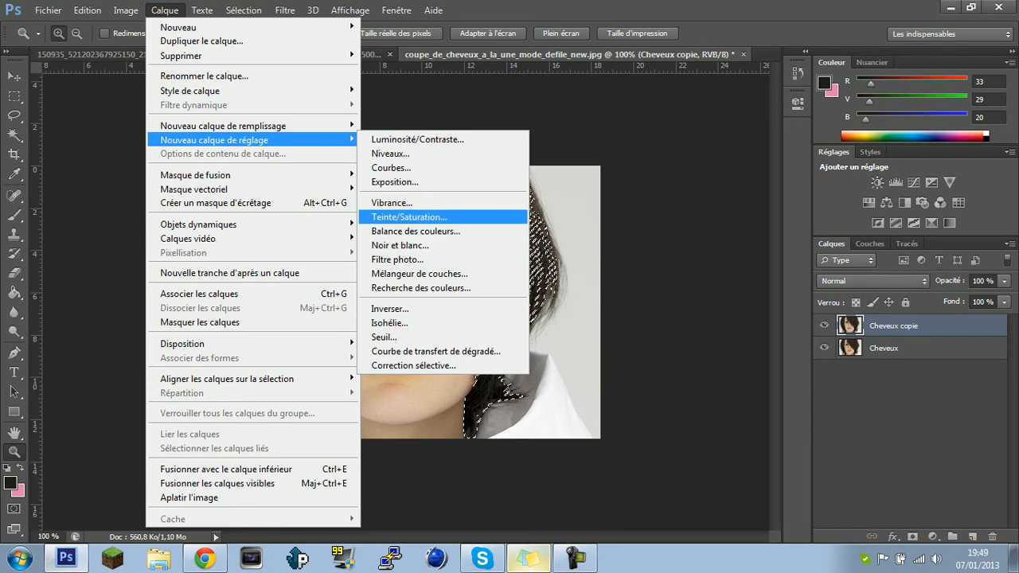
key("Return")
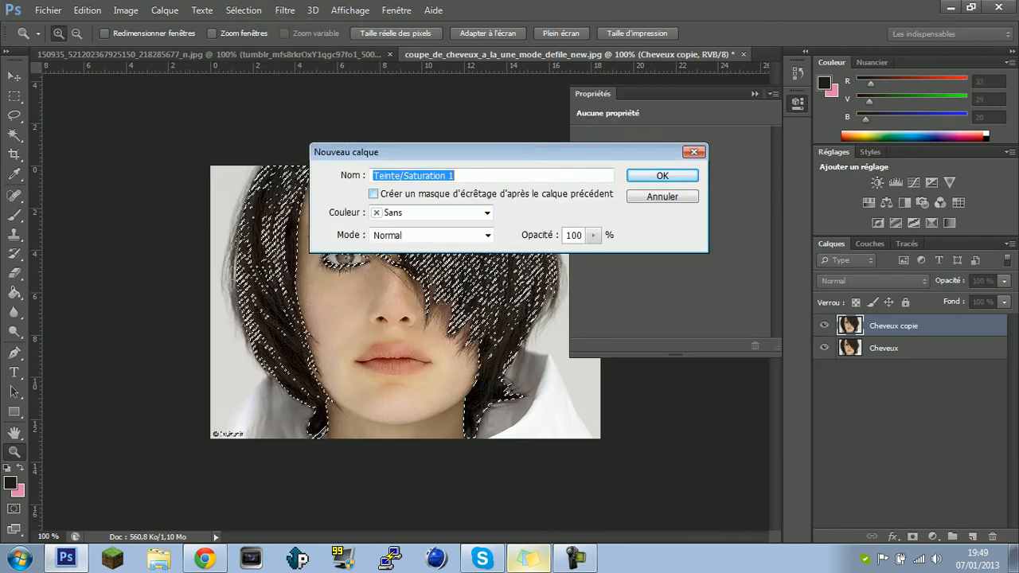
key("Return")
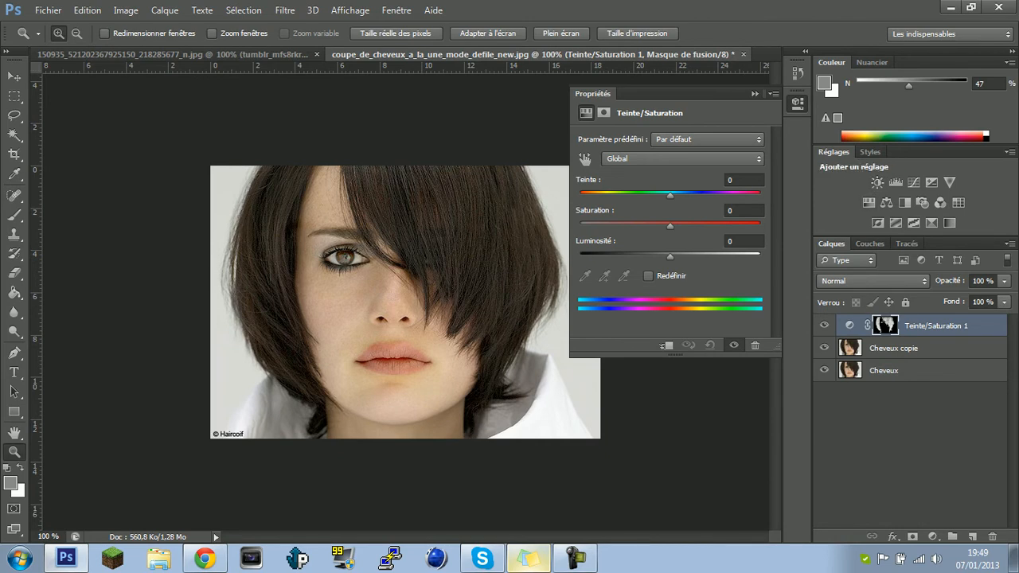
left_click(755, 93)
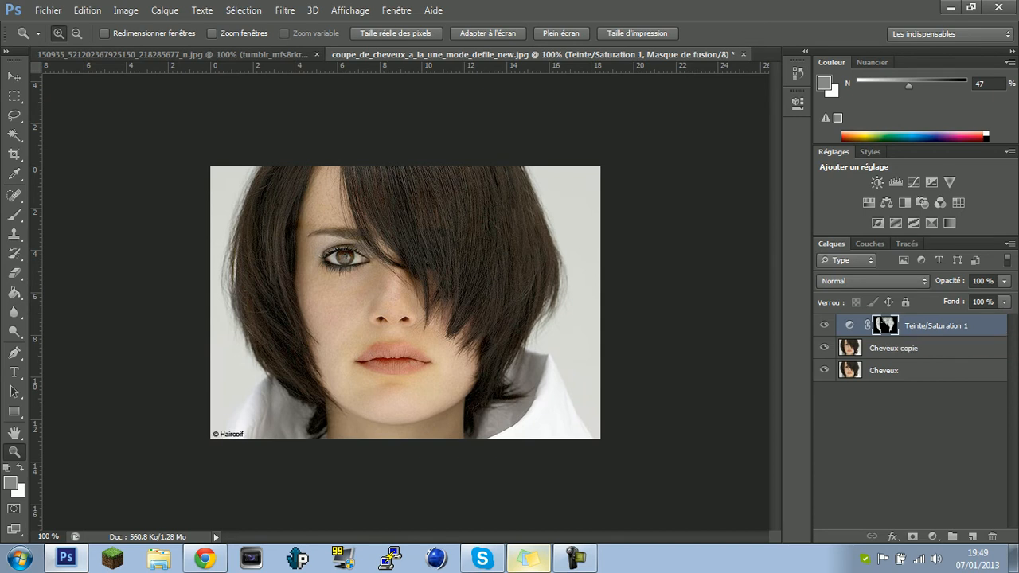
Step: Show the adjustment layer's mask on the canvas and brush over the copyright text in the image's lower-left corner with black
key("alt")
left_click(884, 325, "alt")
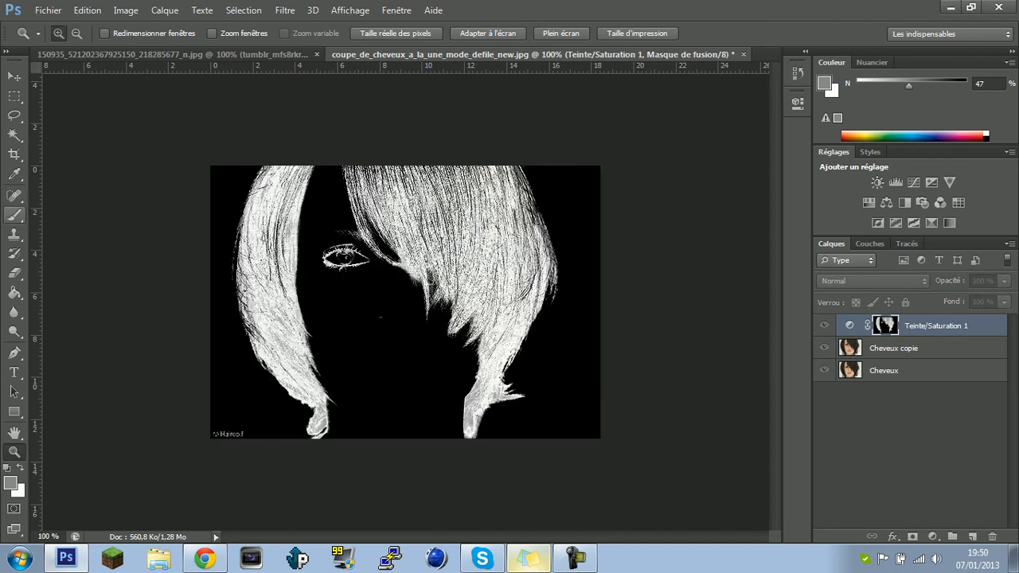
left_click(14, 214)
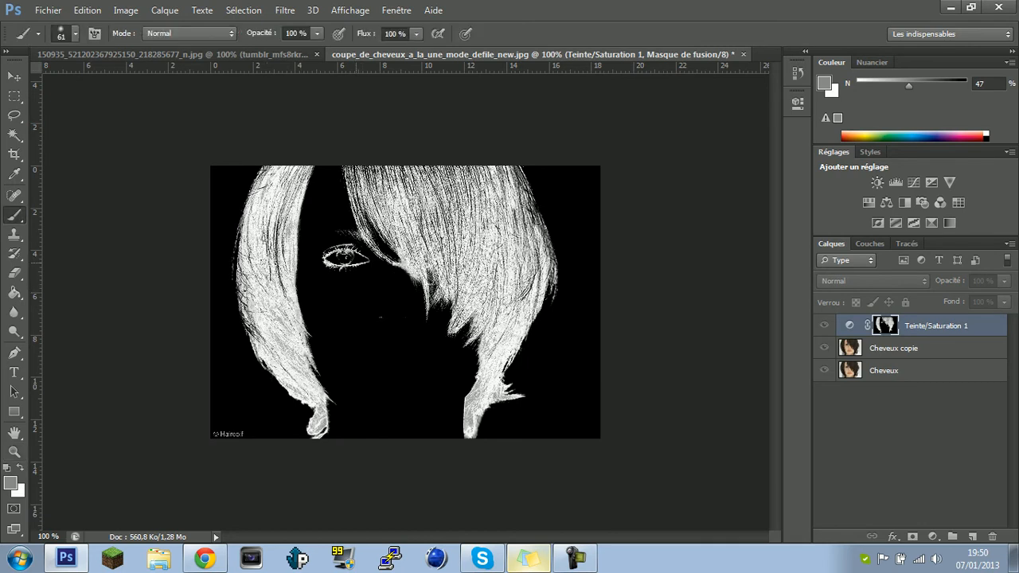
left_click_drag(238, 434, 227, 427)
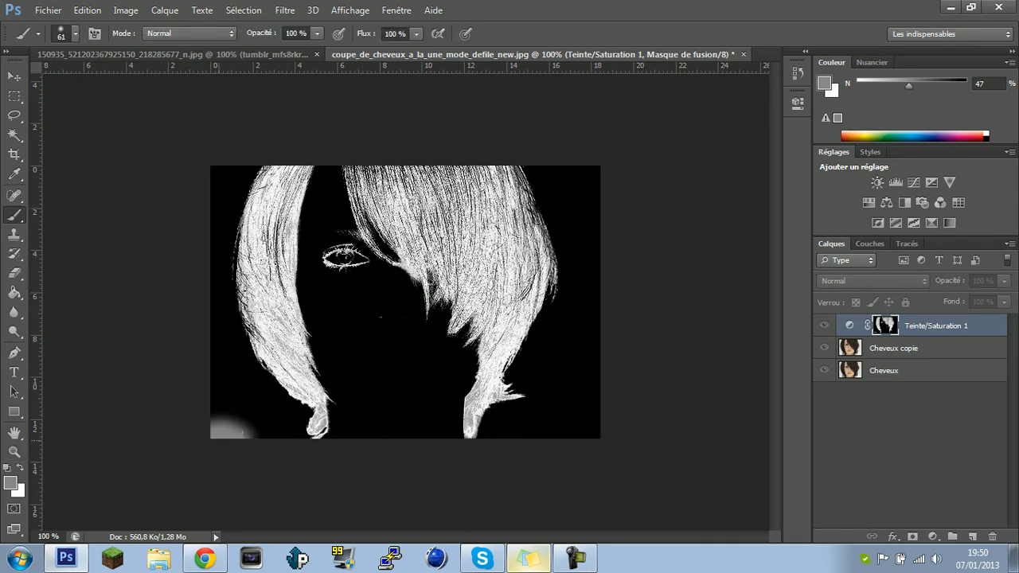
left_click(10, 482)
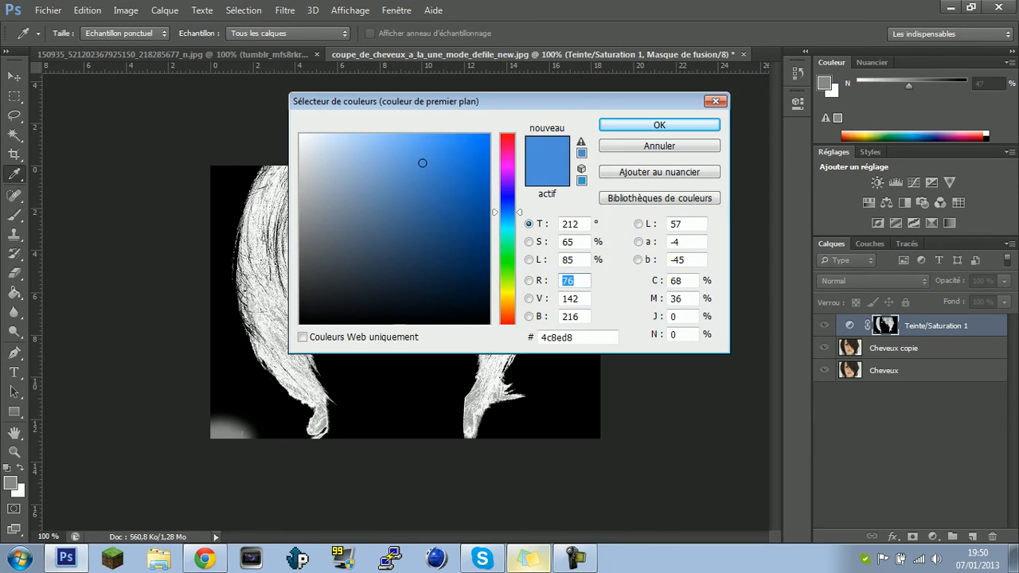
left_click(303, 321)
left_click(660, 125)
left_click_drag(251, 430, 214, 430)
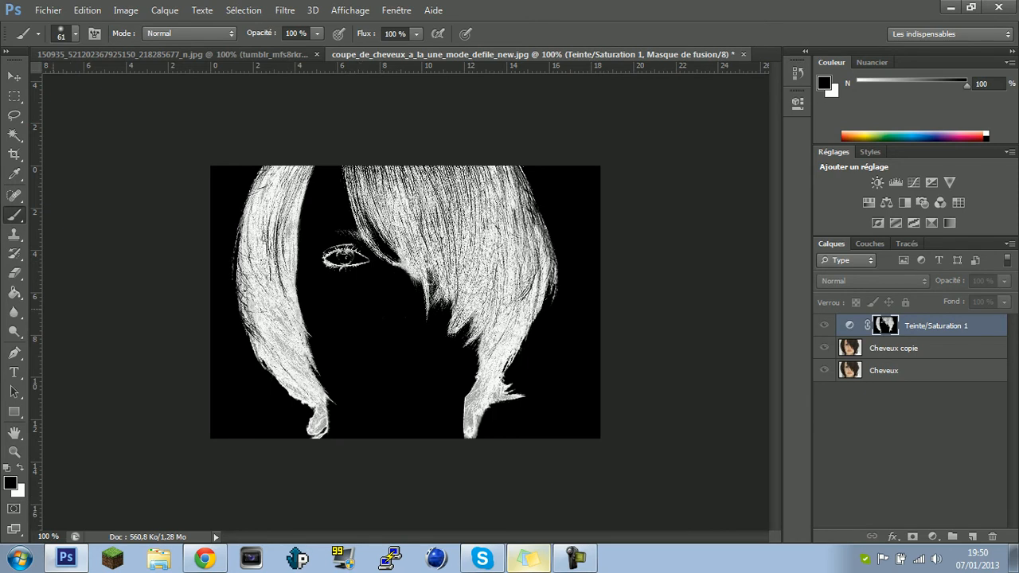
Step: Try to remove the outer edge of the eye from the mask with the Eraser tool
left_click(15, 272)
left_click(315, 253)
left_click_drag(316, 253, 330, 276)
Step: Brush over the whole eye and the erased area beside it in the mask with black
key("b")
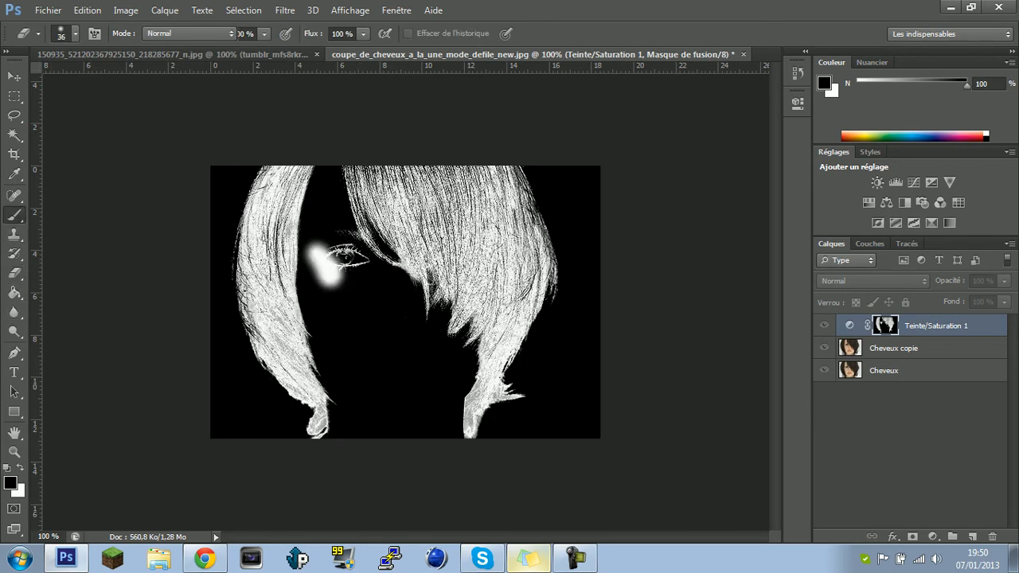
mouse_move(340, 262)
left_mouse_down()
mouse_move(335, 274)
mouse_move(318, 271)
mouse_move(326, 251)
mouse_move(345, 257)
mouse_move(318, 251)
mouse_move(340, 249)
mouse_move(339, 240)
mouse_move(373, 249)
mouse_move(362, 231)
mouse_move(371, 244)
left_mouse_up()
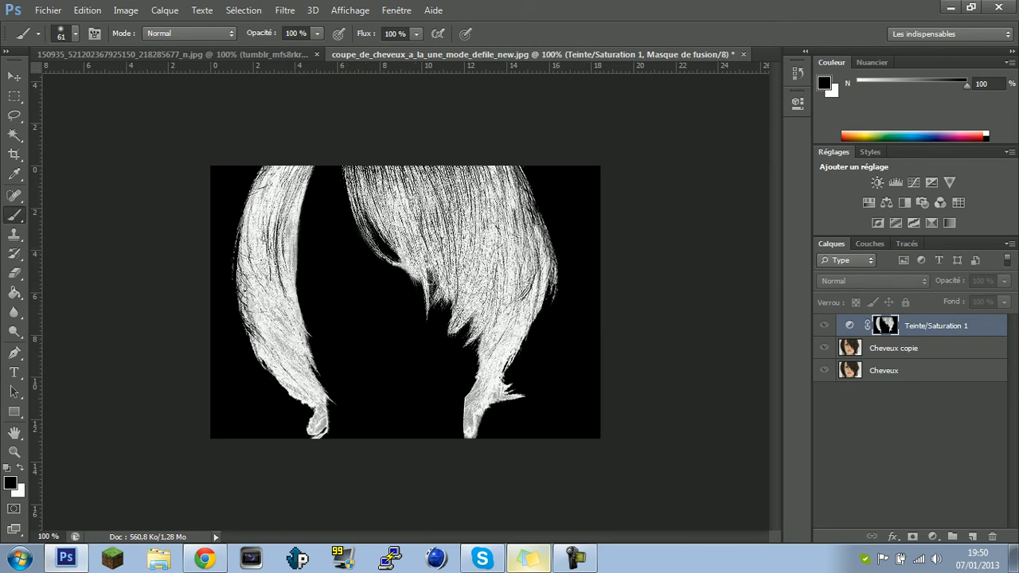
Step: Select the whole image, leave the mask view and open the Teinte/Saturation 1 adjustment's properties
key("ctrl+a")
left_click(893, 348)
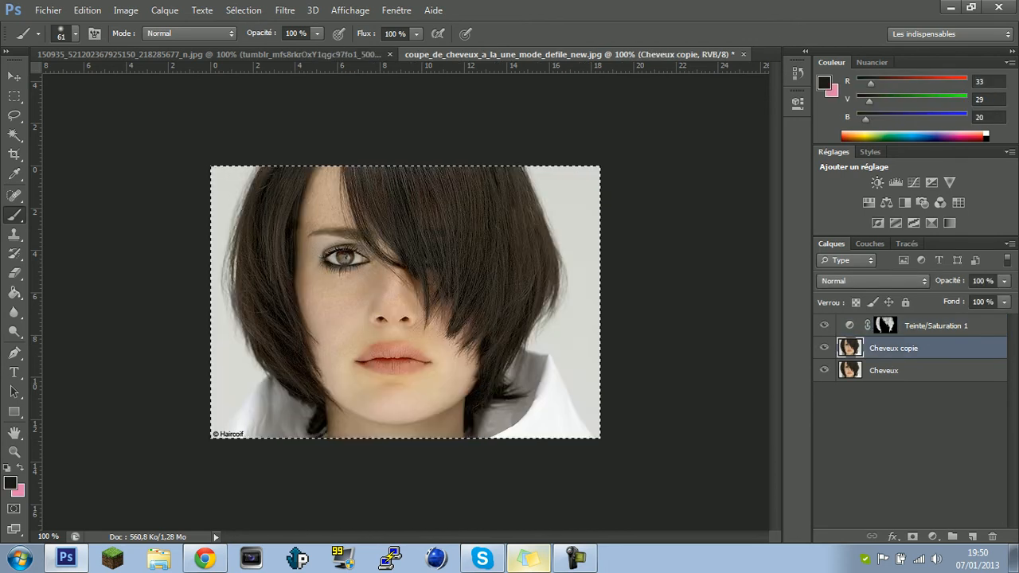
left_click(934, 326)
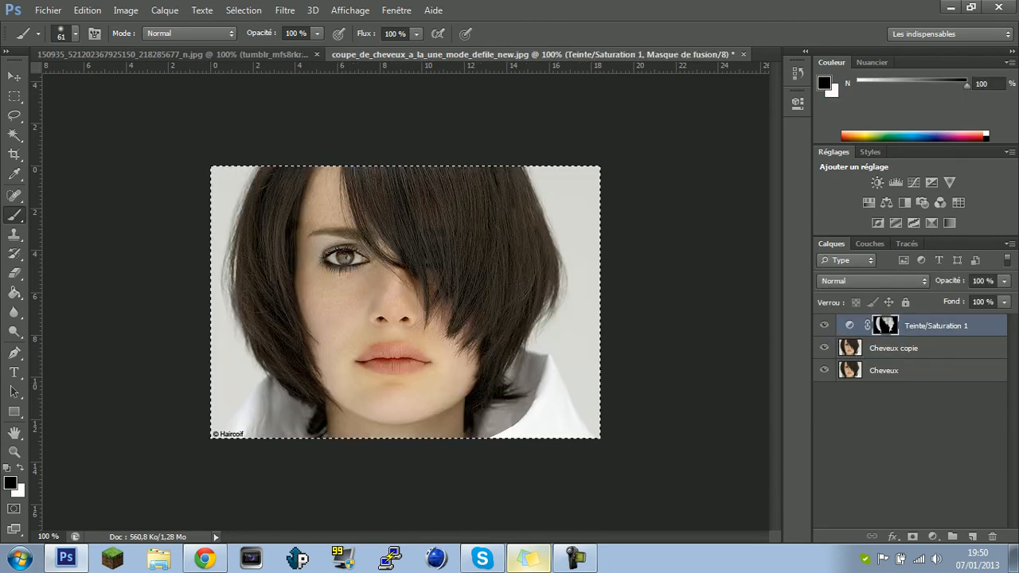
double_click(849, 325)
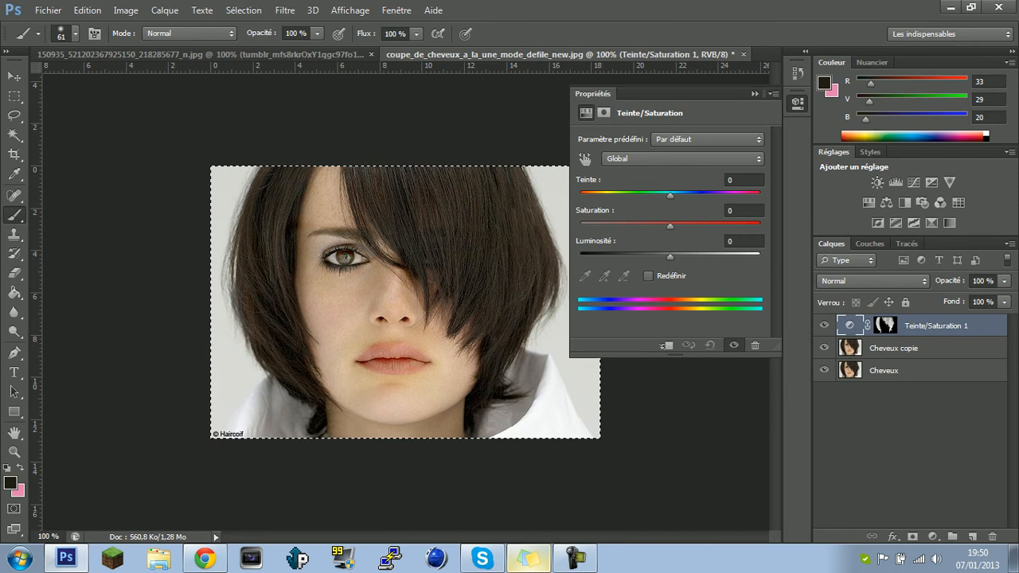
Step: Try a hue of -180, saturation of -48 and luminosity of -65 with varied hues on the hair, and restore the Par défaut preset
left_click_drag(670, 194, 580, 194)
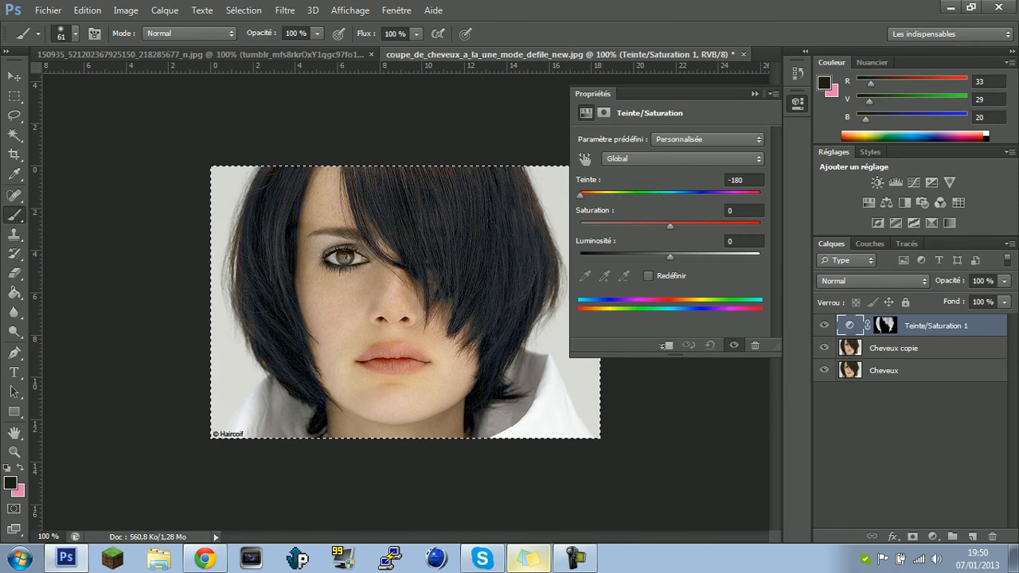
left_click_drag(670, 226, 627, 225)
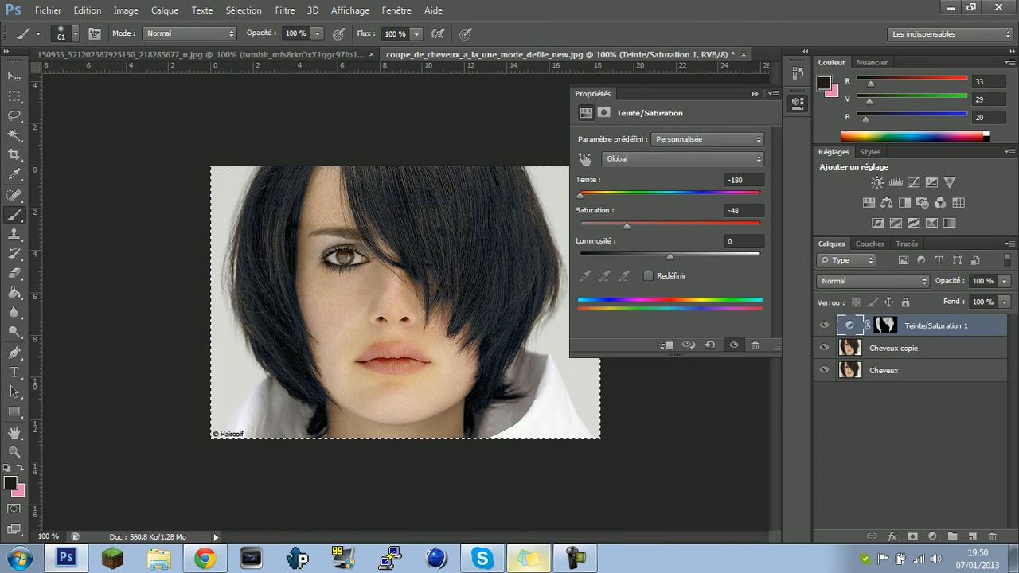
left_click_drag(669, 256, 611, 256)
left_click_drag(581, 194, 668, 194)
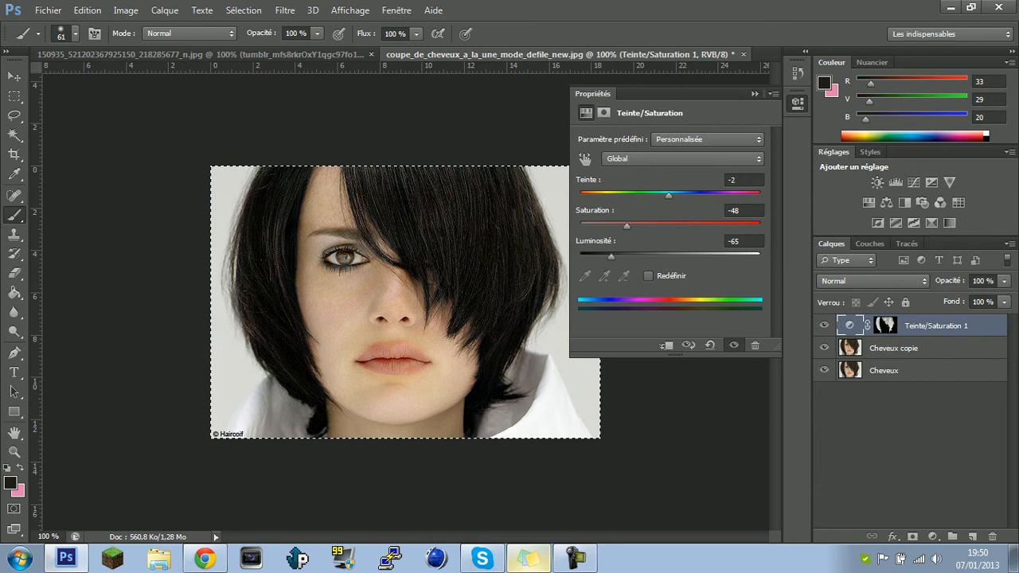
left_click_drag(627, 226, 672, 226)
left_click(740, 180)
left_click(707, 140)
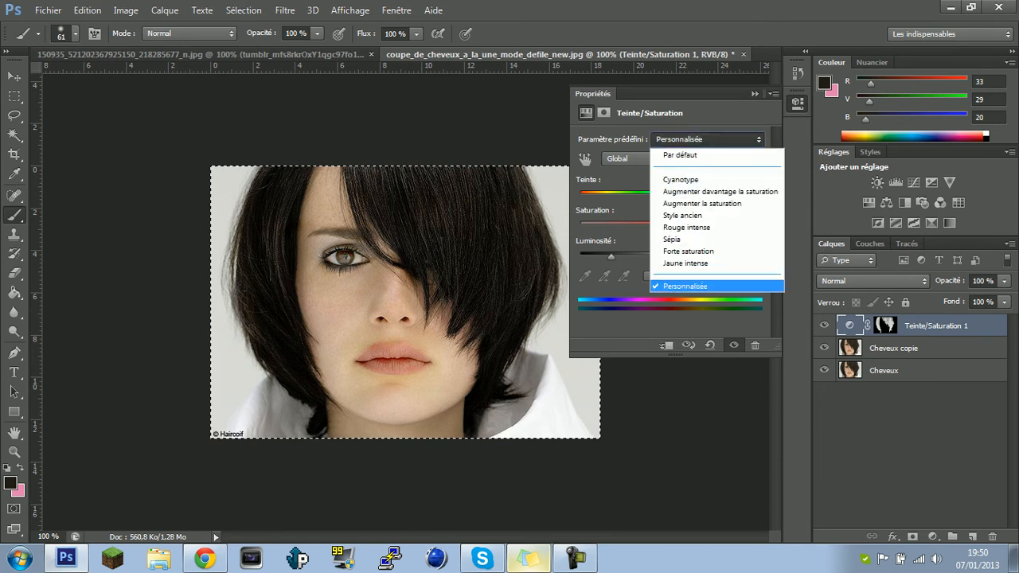
left_click(693, 154)
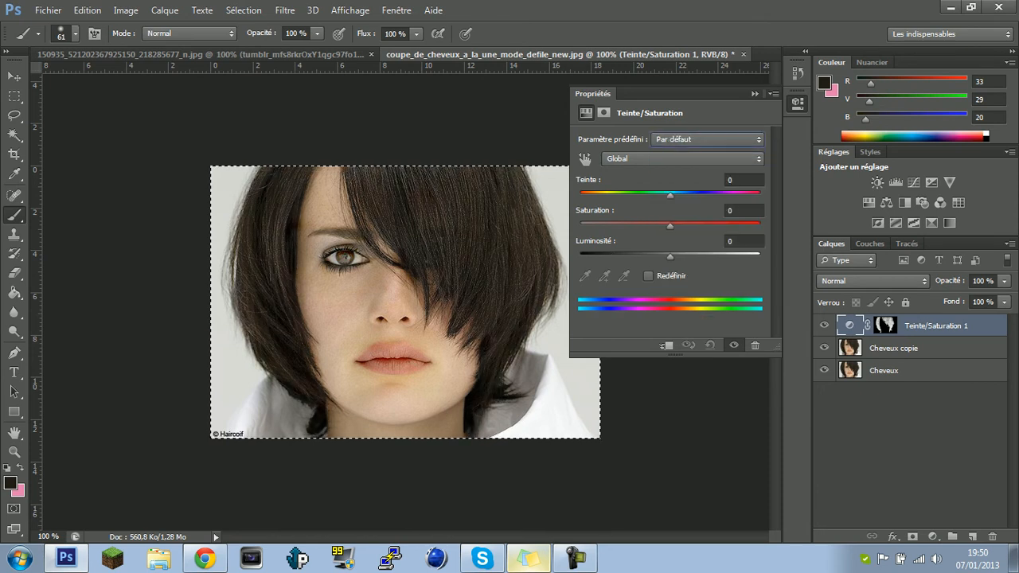
Step: Set the hair adjustment's luminosity to -73, hue to -25 and saturation to +20
left_click_drag(670, 257, 649, 256)
left_click_drag(628, 257, 604, 257)
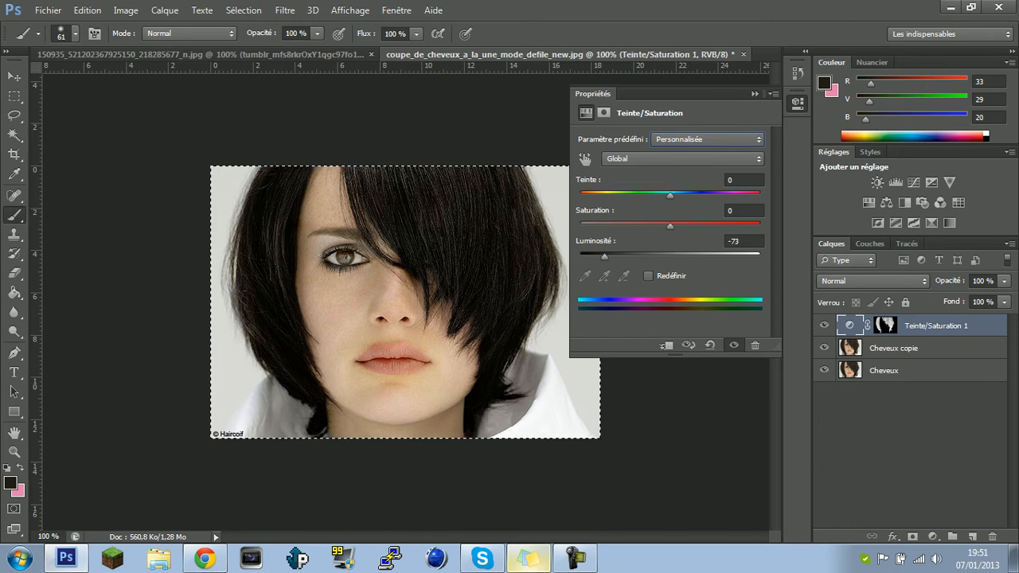
left_click_drag(669, 194, 648, 195)
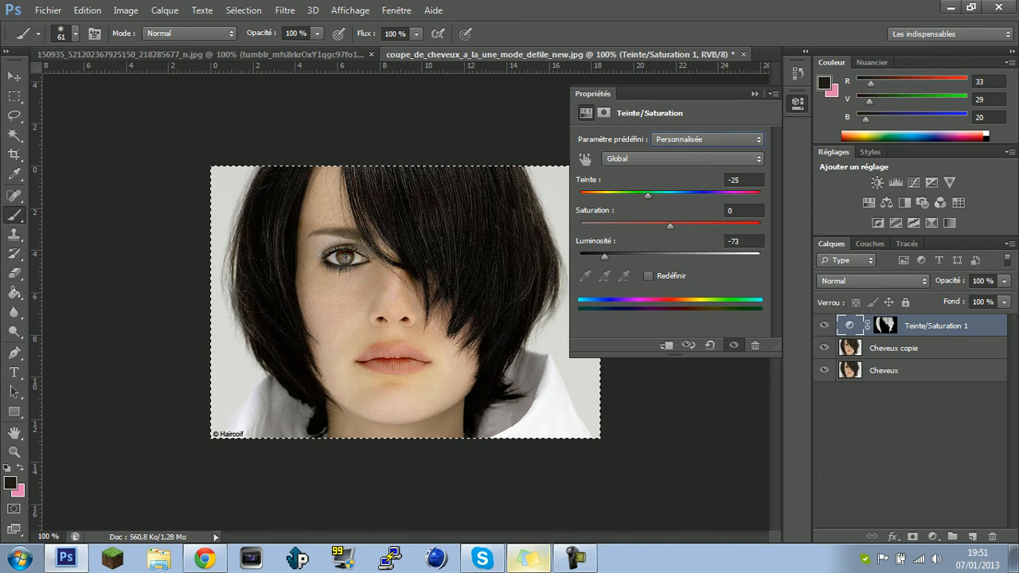
left_click_drag(670, 226, 688, 225)
Step: Compare the portrait with and without the Teinte/Saturation 1 adjustment, and collapse its properties
left_click(824, 347)
left_click(824, 348)
left_click(824, 326)
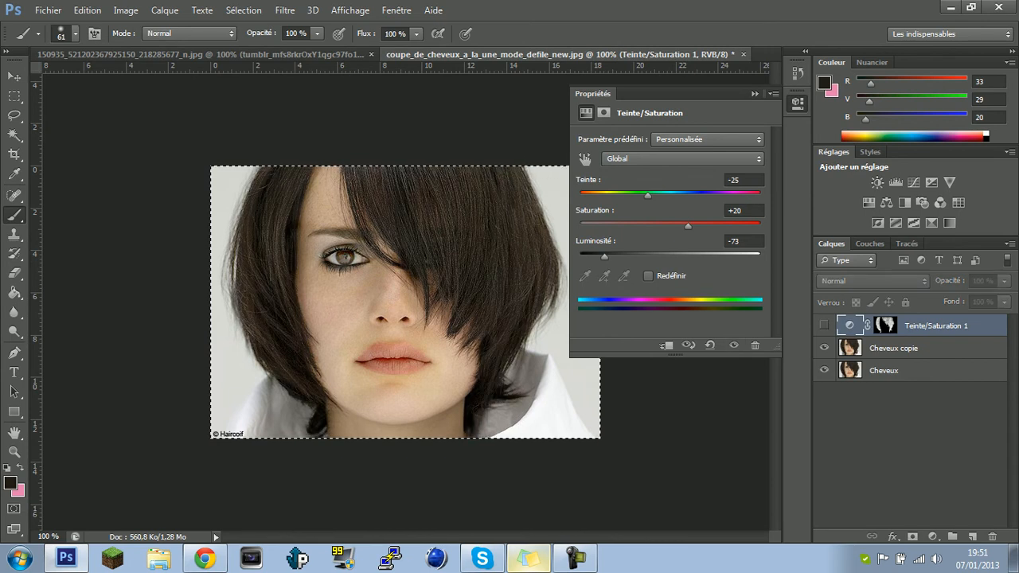
left_click(824, 325)
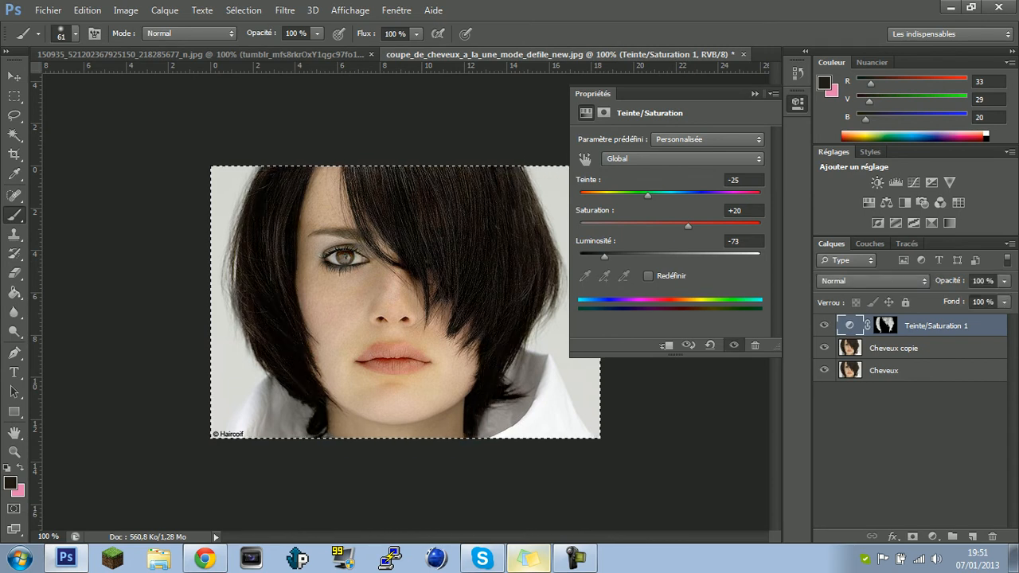
left_click(755, 93)
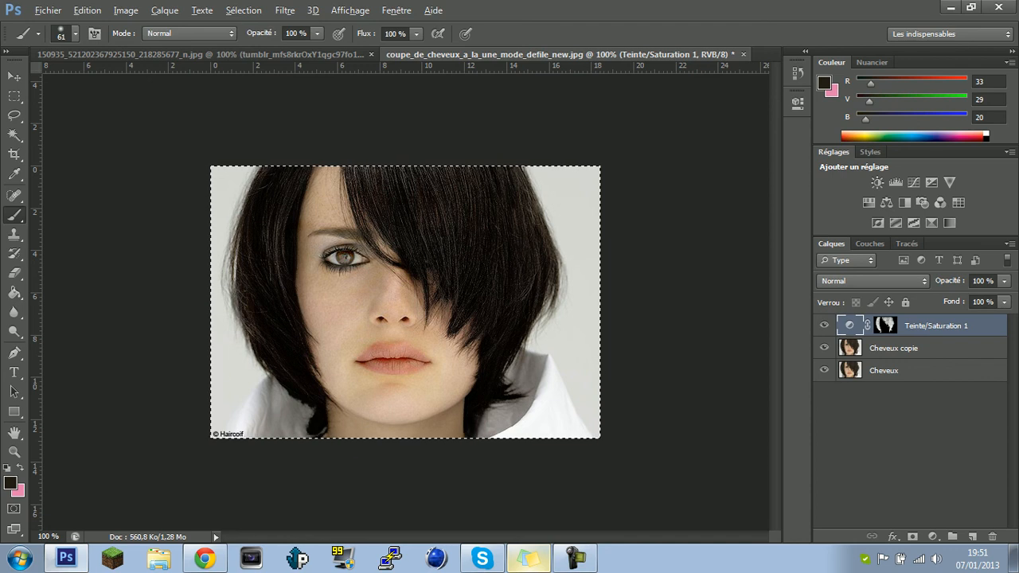
Step: Load the adjustment layer's hair mask as a selection and add a new empty layer above it
left_click(886, 326, "ctrl")
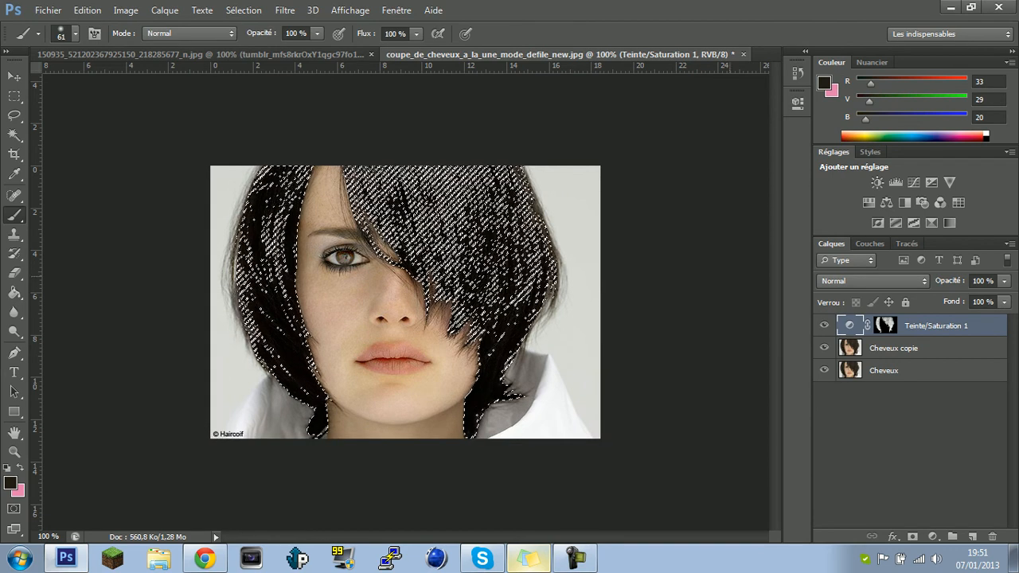
key("ctrl+shift+alt+n")
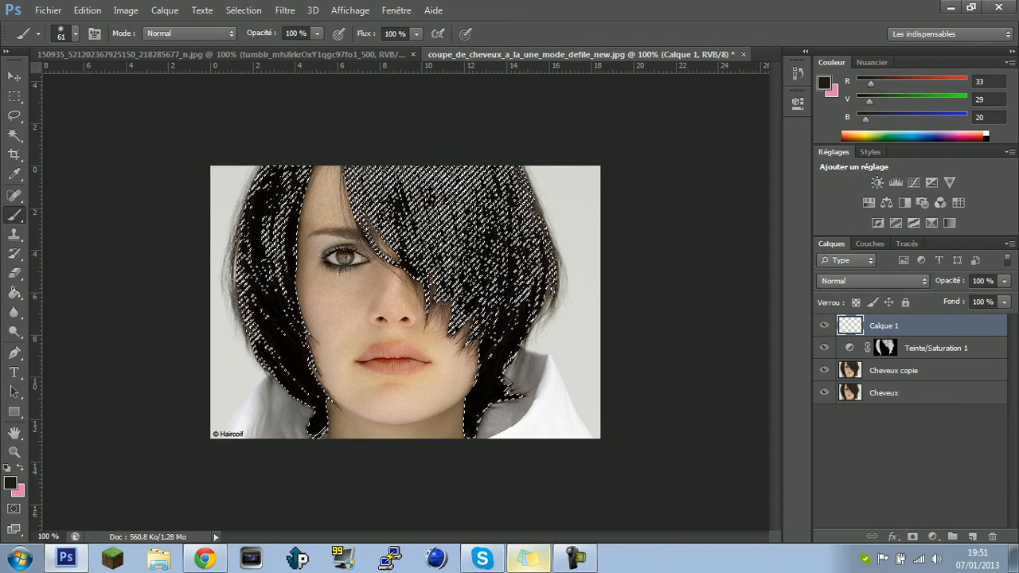
Step: Set the foreground colour to the orange-red b13820
left_click(11, 483)
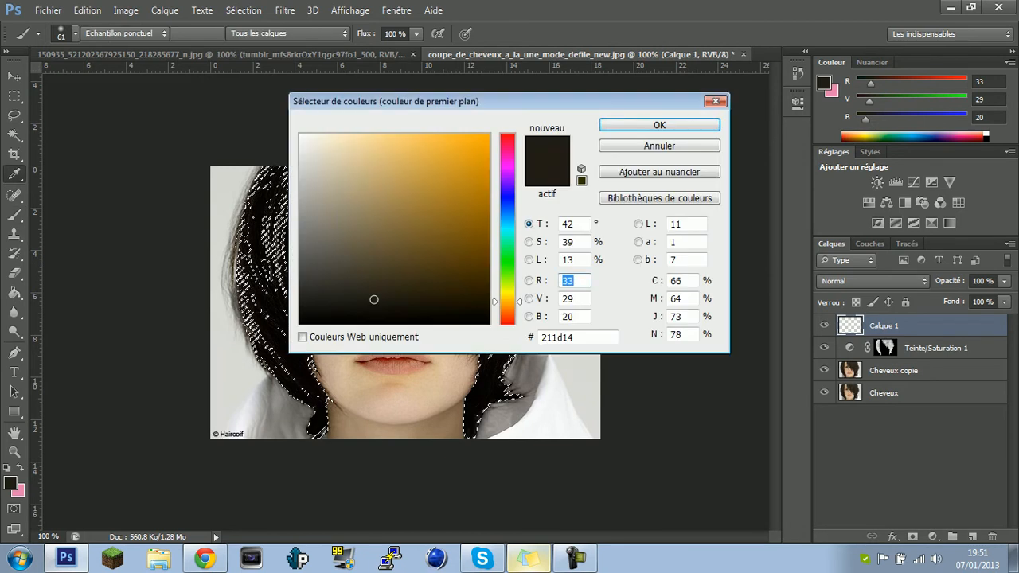
left_click(403, 249)
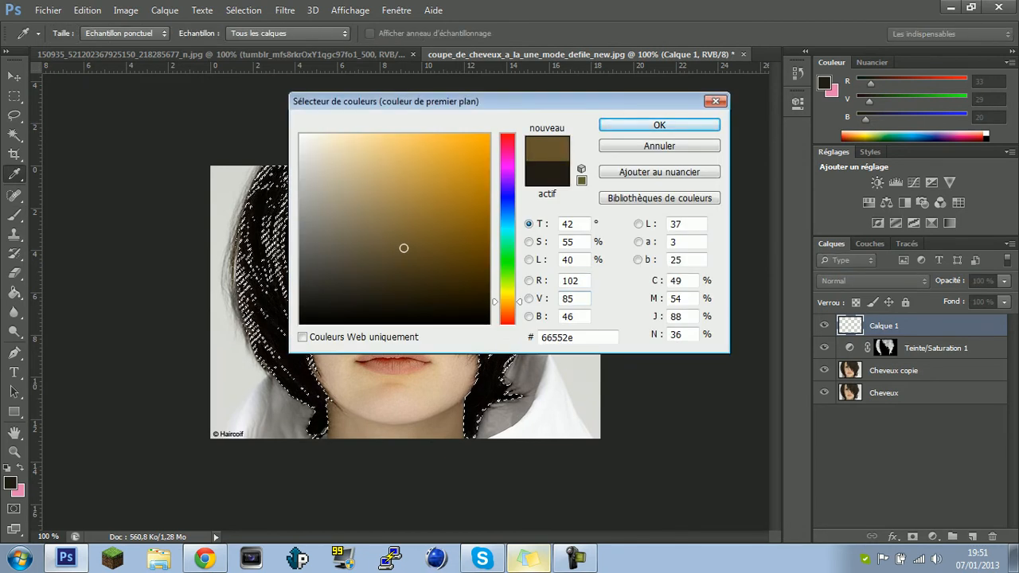
left_click(571, 280)
left_click_drag(508, 302, 508, 318)
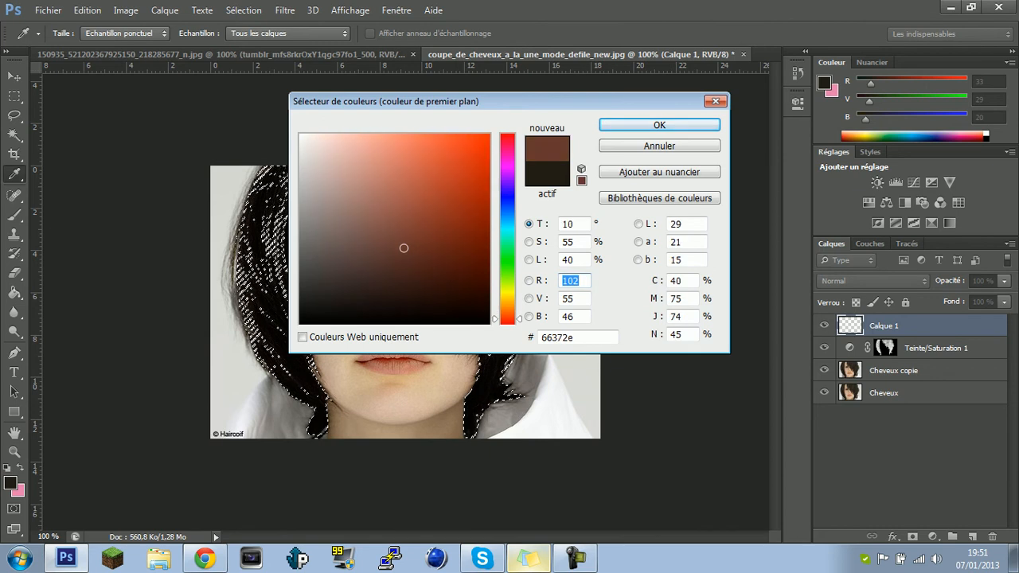
mouse_move(404, 246)
left_mouse_down()
mouse_move(454, 200)
mouse_move(471, 200)
mouse_move(473, 222)
mouse_move(421, 191)
mouse_move(456, 192)
left_mouse_up()
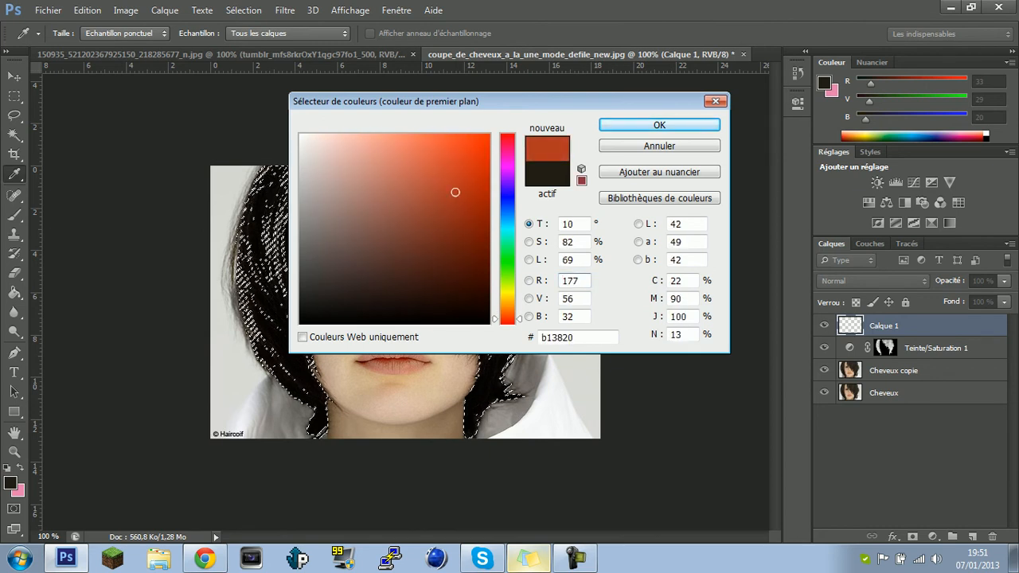
left_click(659, 125)
Step: Paint the selected hair orange-red on Calque 1 with the Brush tool, enlarging the brush to 127 px for full coverage
key("b")
mouse_move(462, 255)
left_mouse_down()
mouse_move(510, 254)
mouse_move(502, 223)
mouse_move(414, 251)
mouse_move(279, 319)
mouse_move(494, 342)
mouse_move(474, 422)
left_mouse_up()
left_click_drag(498, 358, 311, 418)
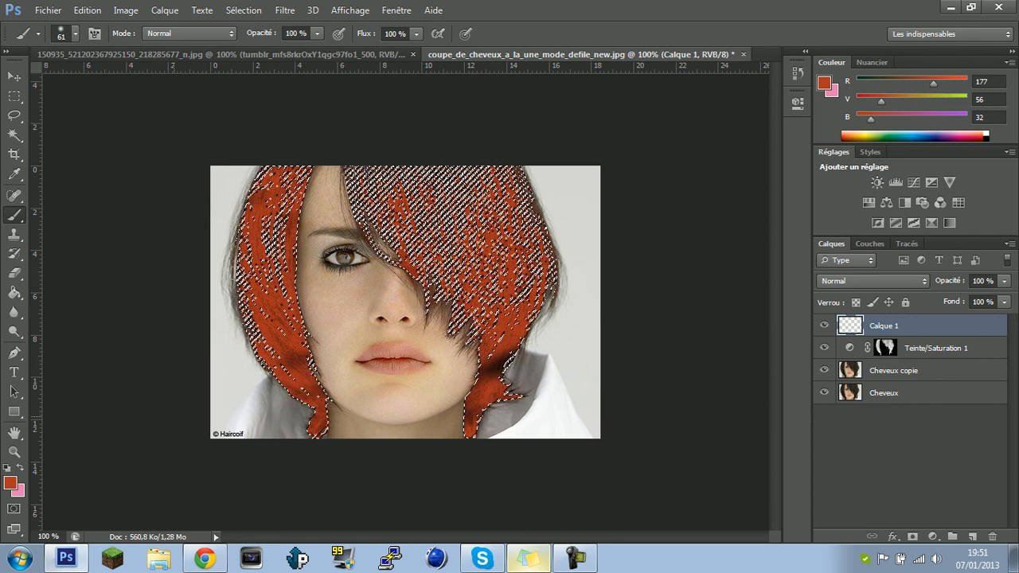
right_click(206, 295)
key("Escape")
right_click(127, 348)
right_click(474, 219)
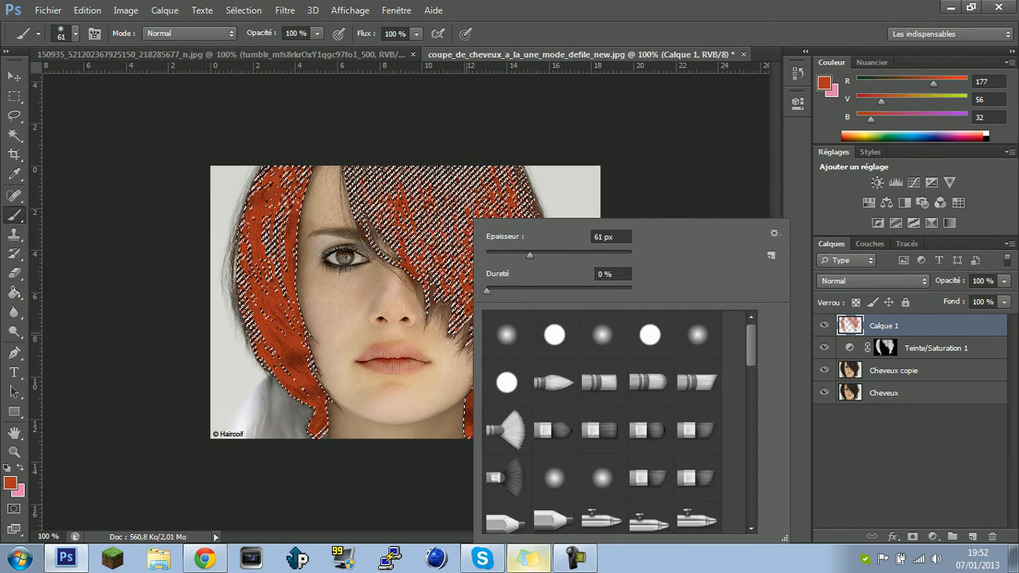
type("127")
key("Return")
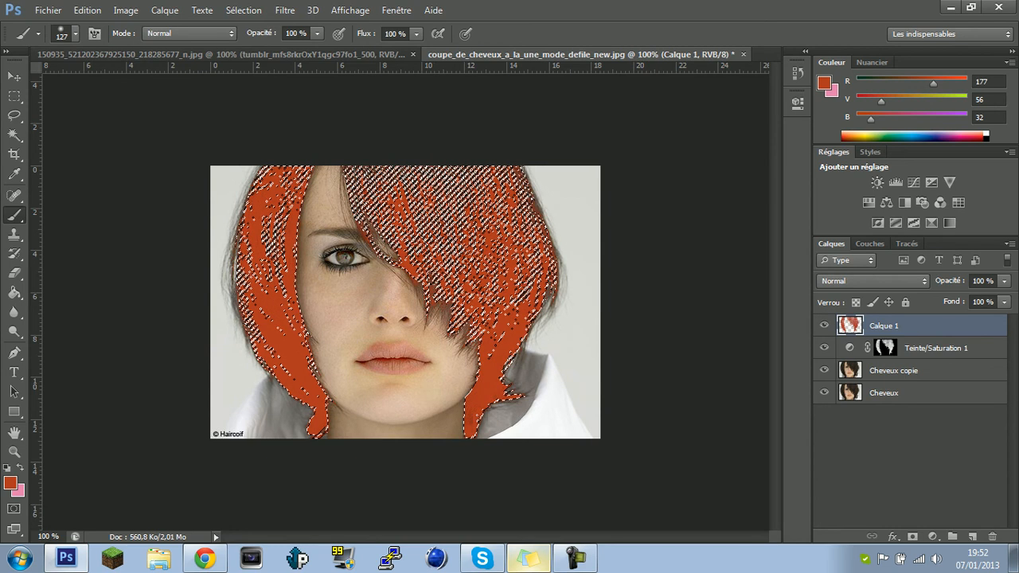
Step: Set Calque 1's blend mode to Incrustation and deselect the hair
left_click(872, 281)
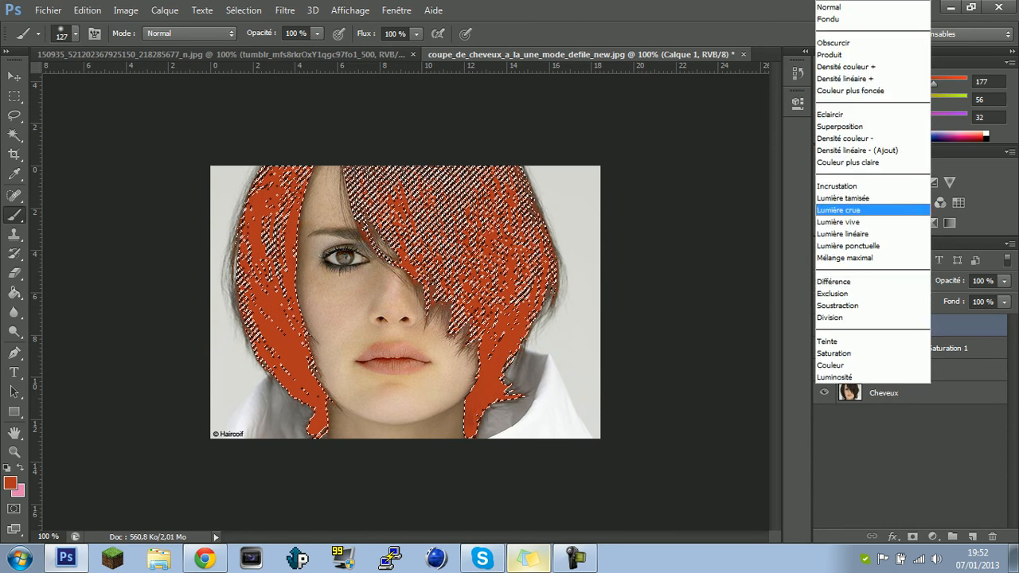
left_click(844, 186)
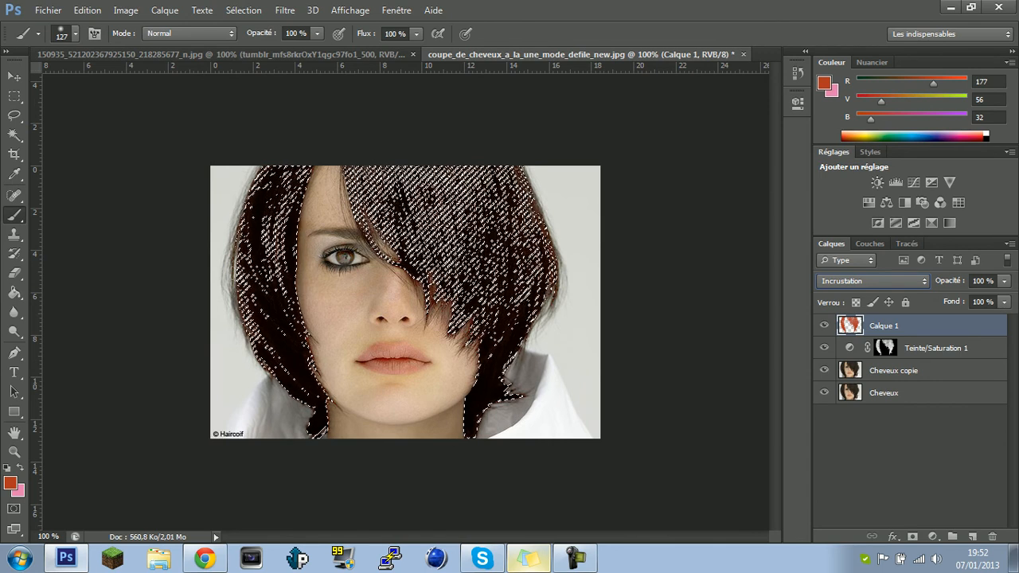
key("ctrl+d")
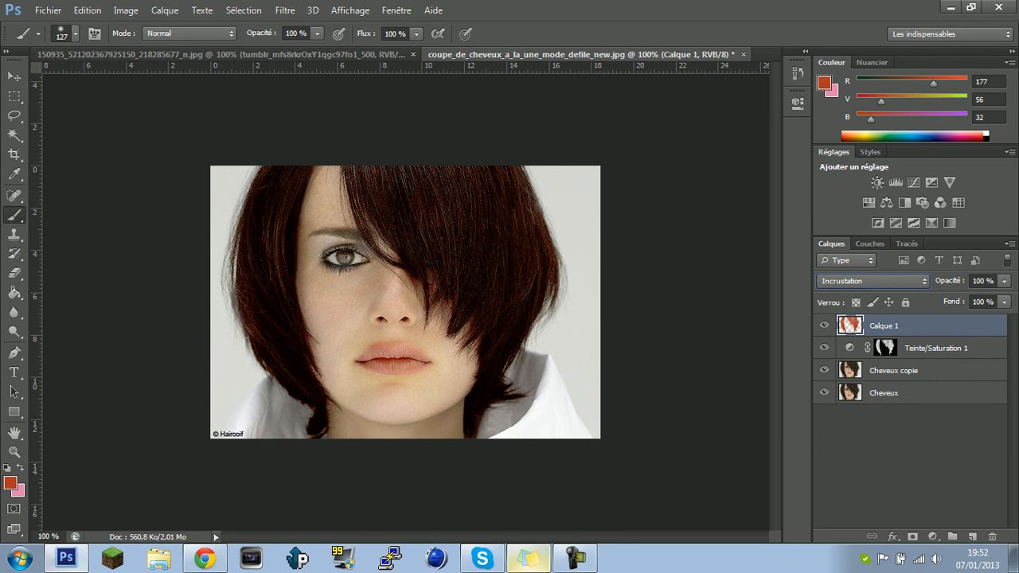
Step: Hide the Teinte/Saturation 1 layer and lower Calque 1's opacity to 54 %
left_click(1004, 280)
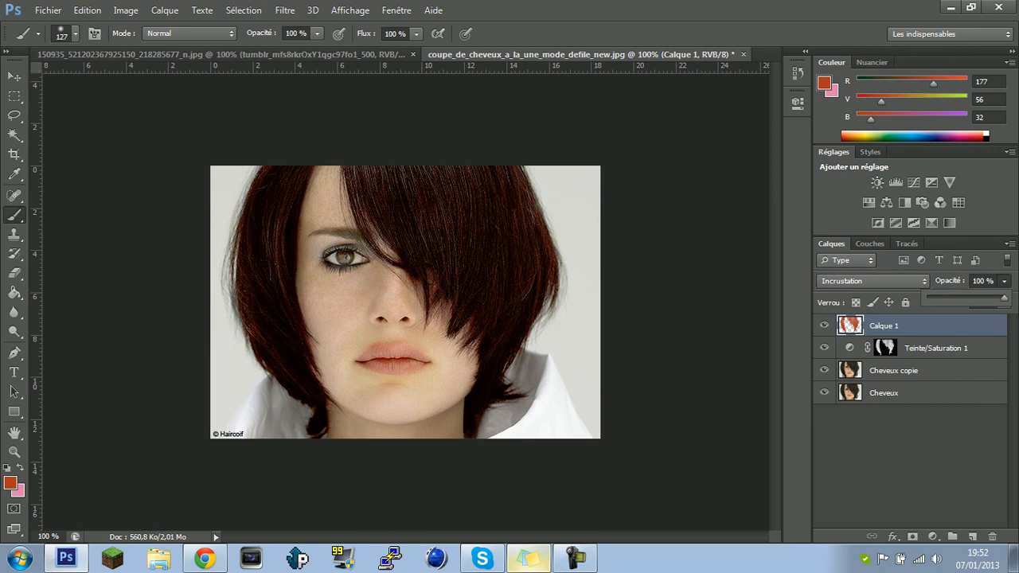
left_click_drag(1004, 297, 974, 297)
left_click(824, 348)
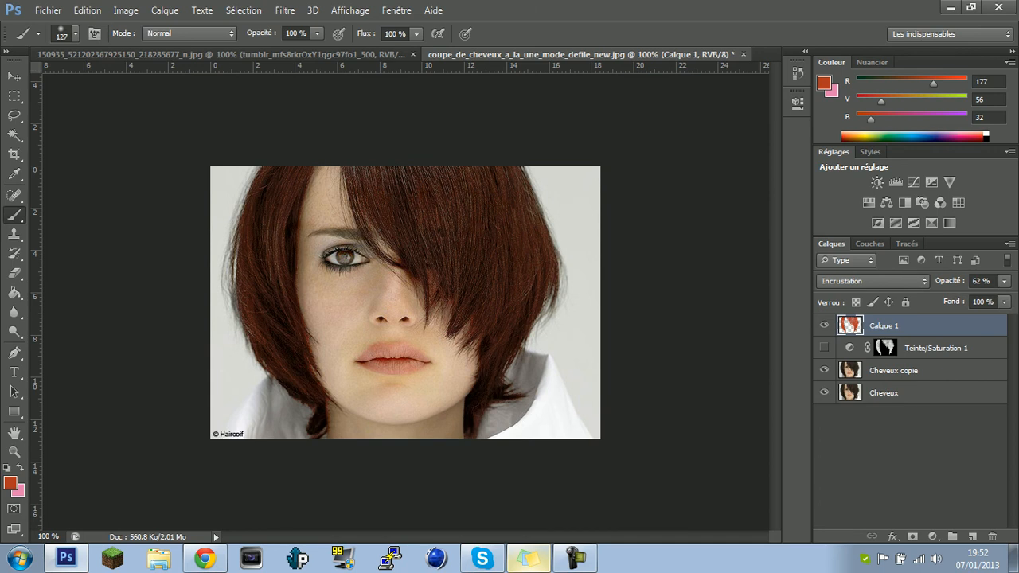
left_click(1004, 281)
mouse_move(981, 298)
left_mouse_down()
mouse_move(1011, 298)
mouse_move(976, 298)
left_mouse_up()
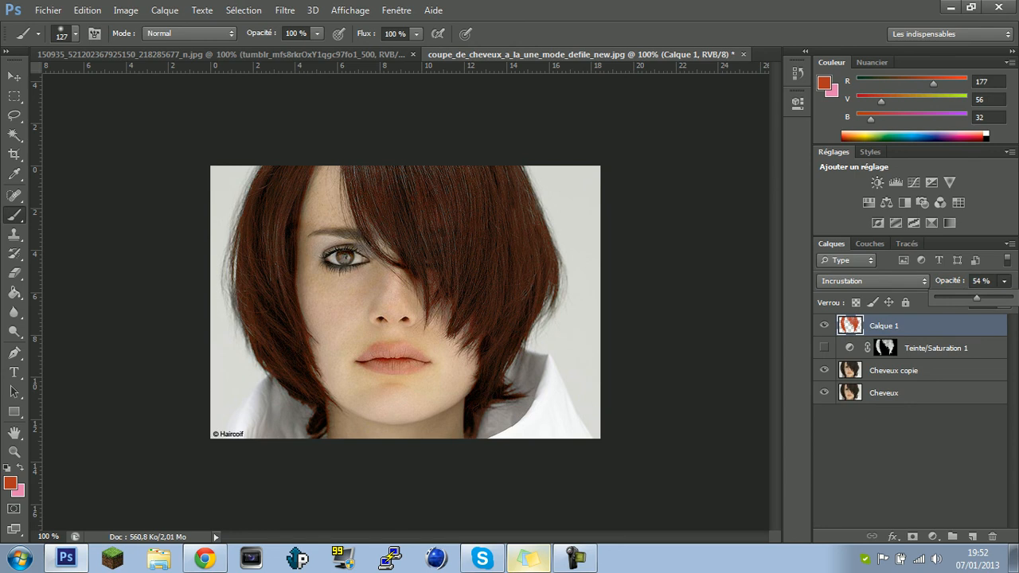
left_click(656, 282)
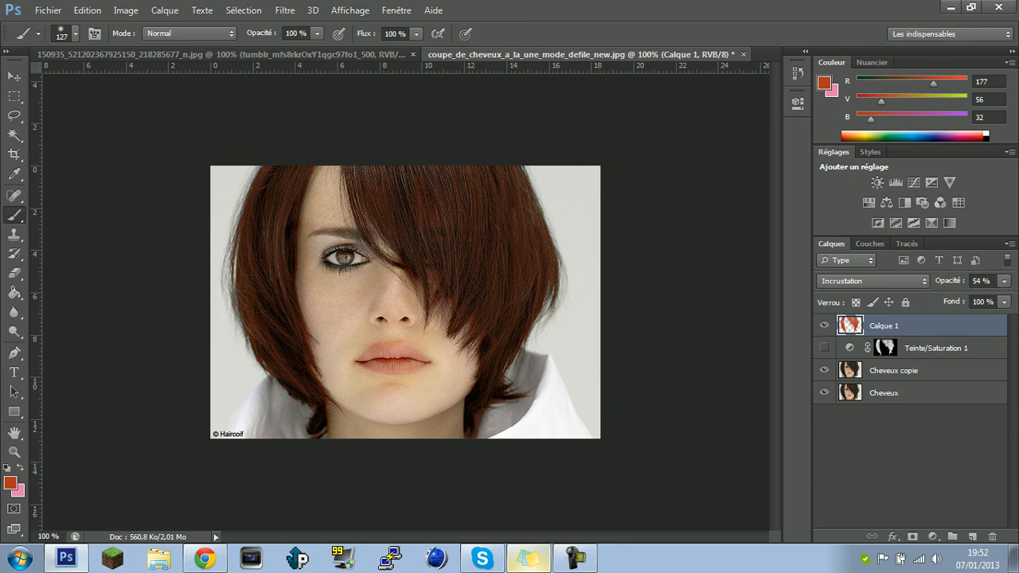
Step: Change Calque 1's blend mode to Lumière tamisée and set its opacity to 71 %
left_click(874, 281)
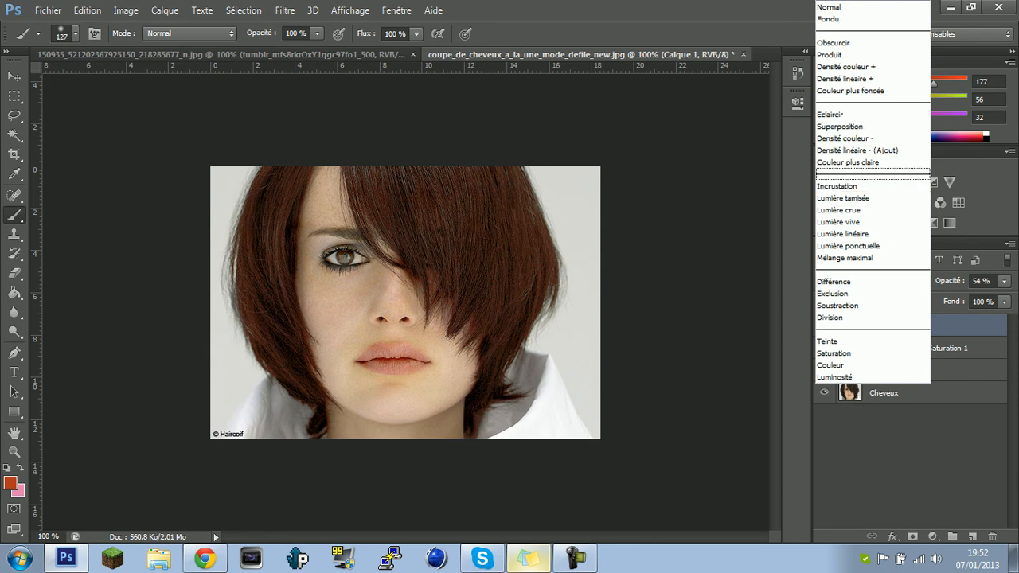
left_click(844, 198)
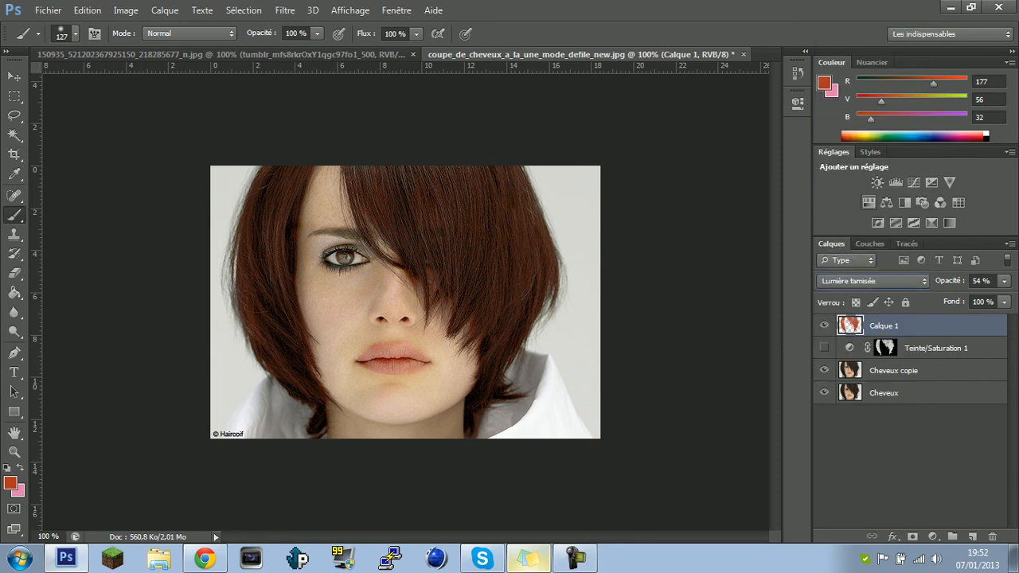
left_click(1004, 281)
left_click_drag(977, 298, 990, 298)
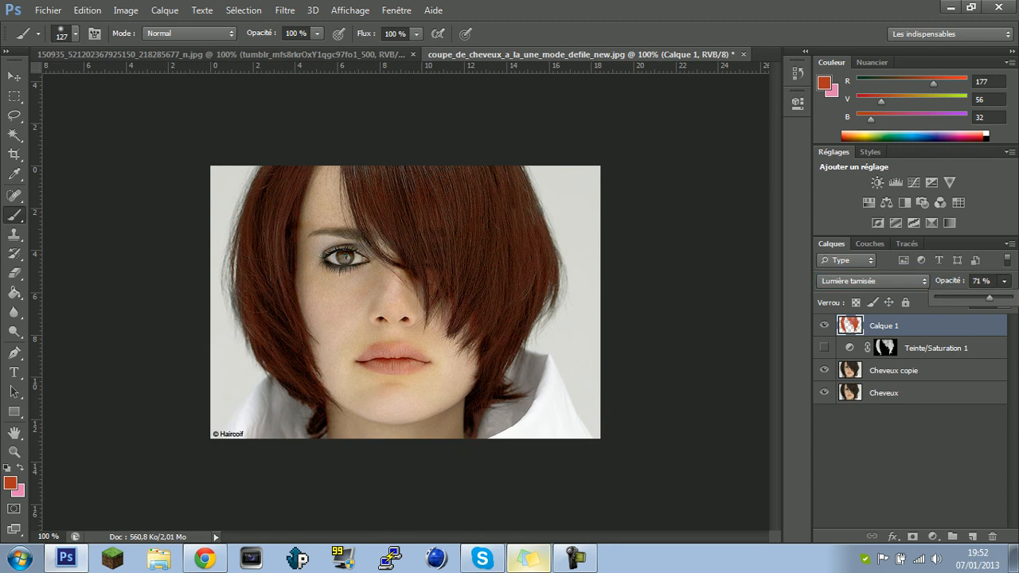
Step: Erase the red paint spilling onto the collar beside the lower hair tips on the image's right side
left_click(15, 451)
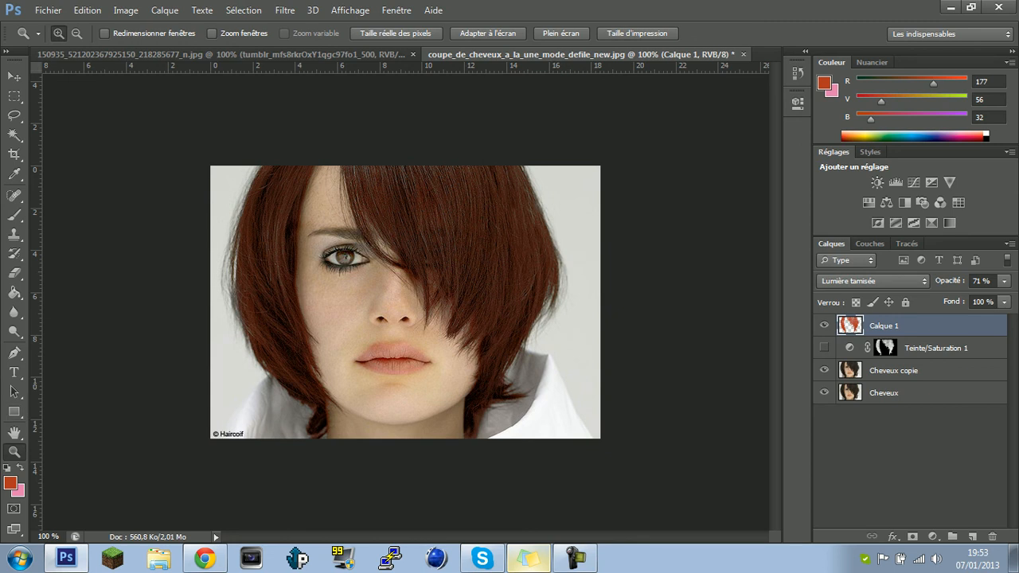
left_click(535, 412)
left_click(475, 430)
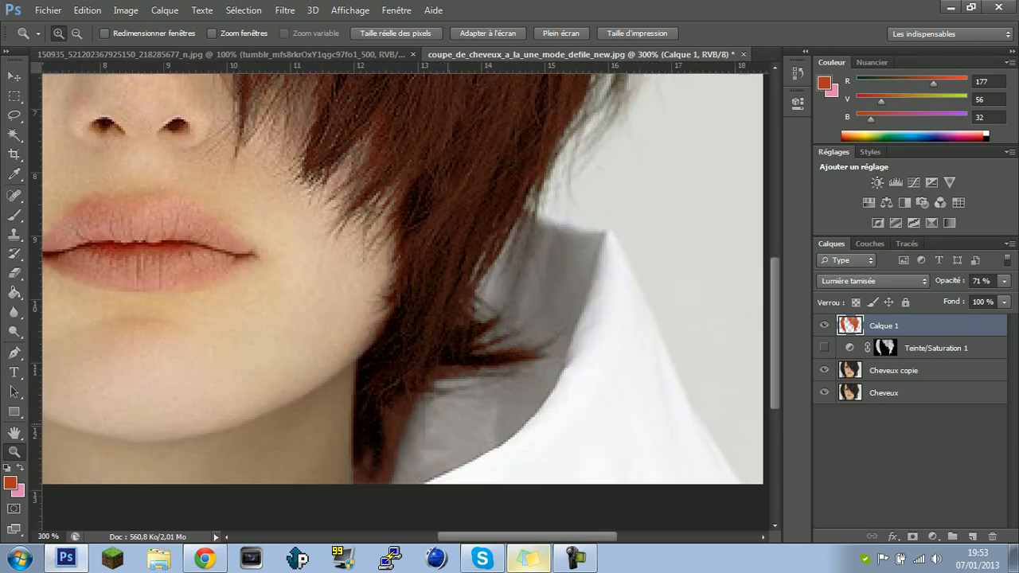
scroll(470, 422, "down", 4)
scroll(422, 366, "up", 4)
scroll(378, 320, "down", 3)
scroll(378, 321, "down", 1)
scroll(378, 321, "up", 4)
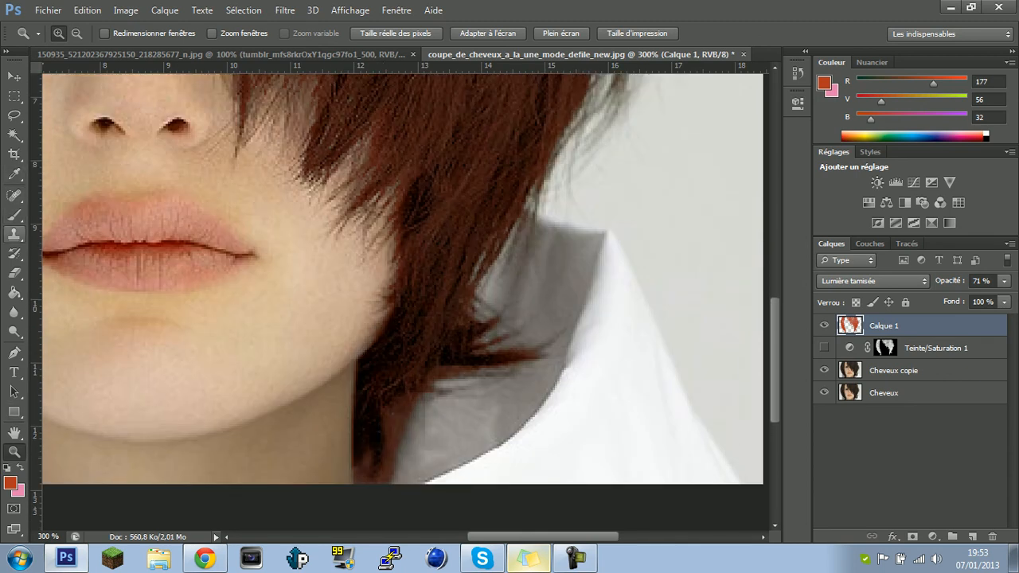
left_click(14, 274)
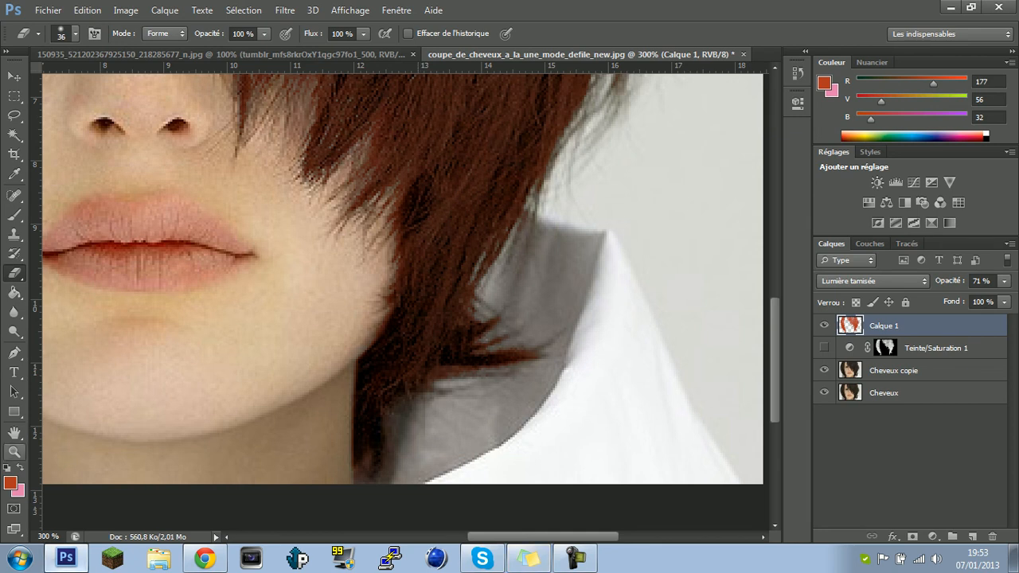
left_click(15, 451)
left_click(374, 398, "alt")
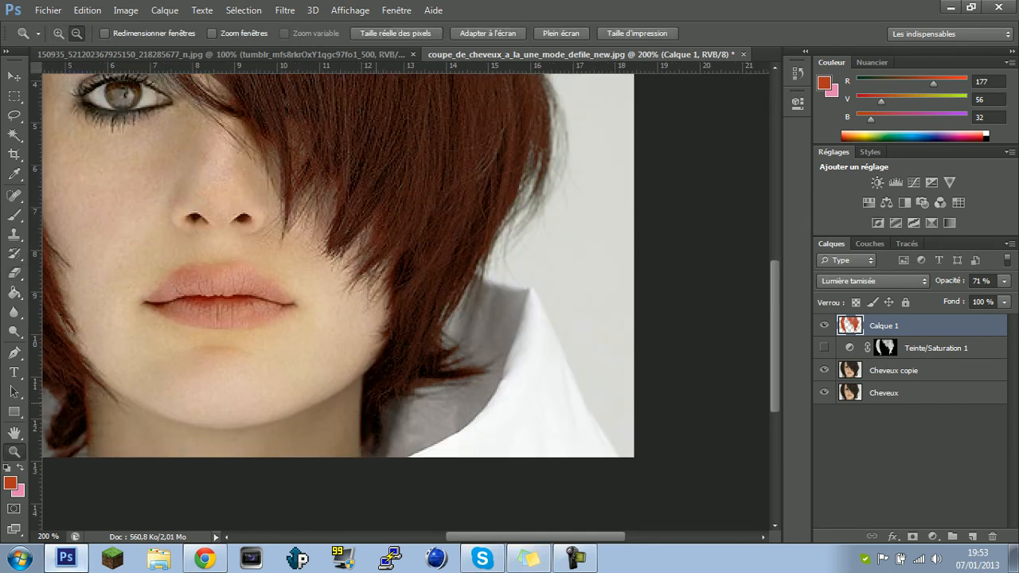
left_click(374, 398, "alt")
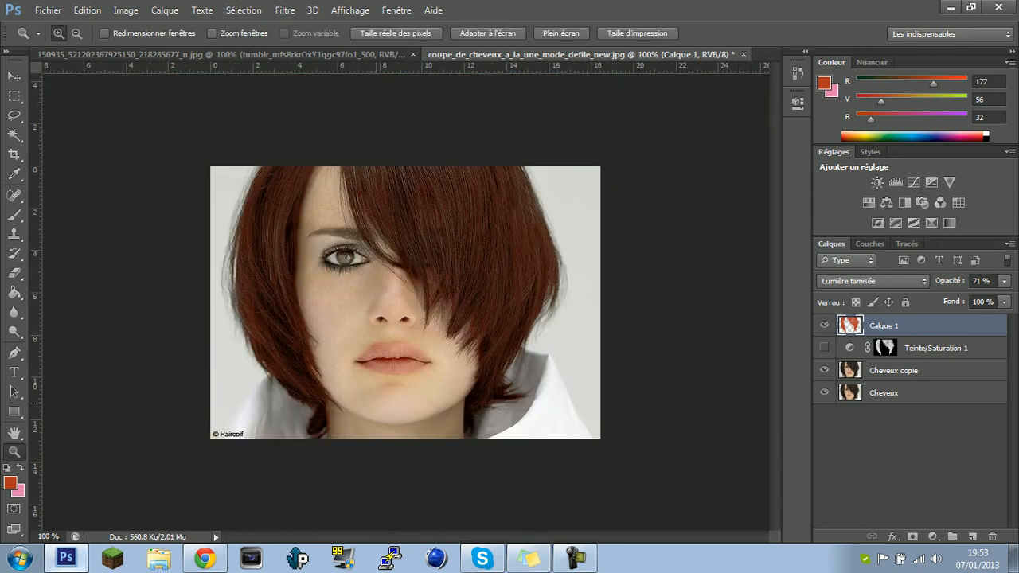